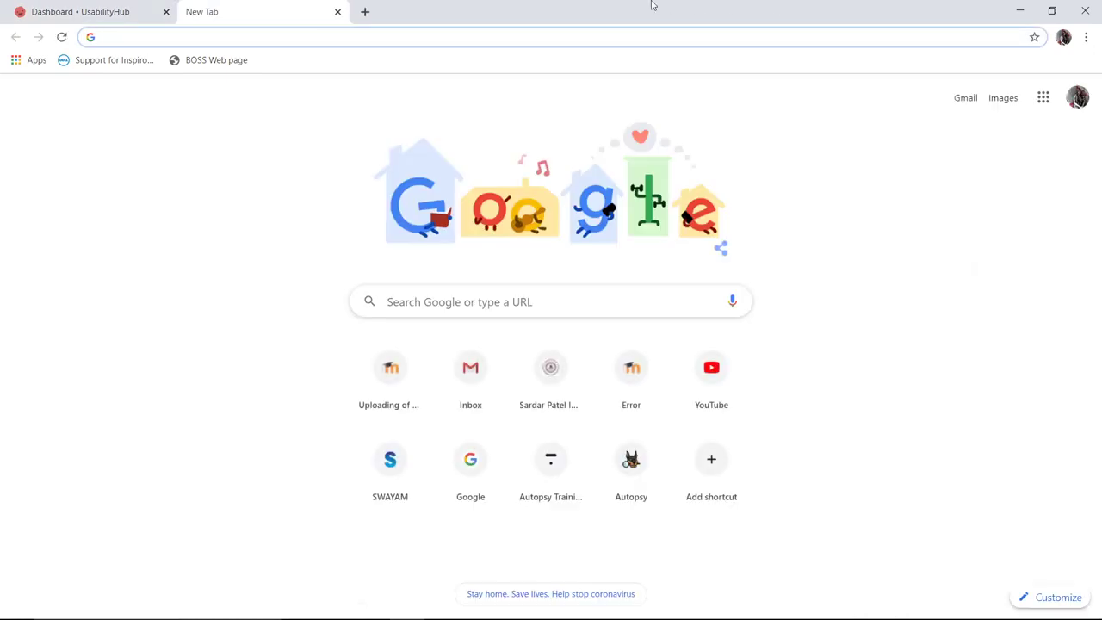
Switch to the 'Dashboard • UsabilityHub' tab showing the existing tests.
{"action": "left_click", "coordinate": [62, 14]}
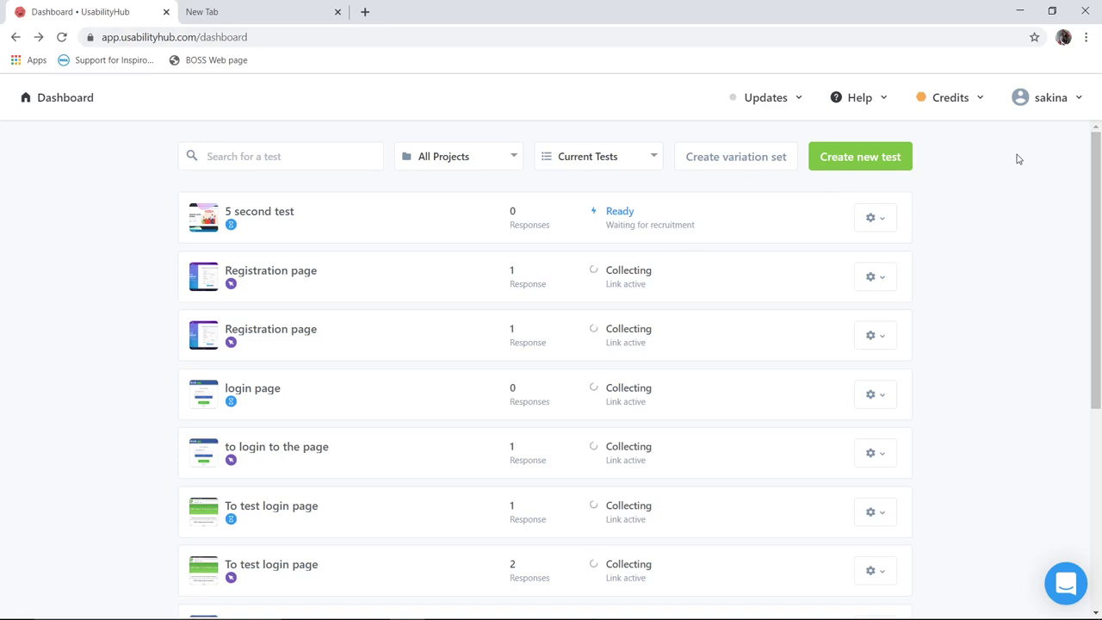
Start a new test from the dashboard's 'Create new test' button.
{"action": "left_click", "coordinate": [865, 159]}
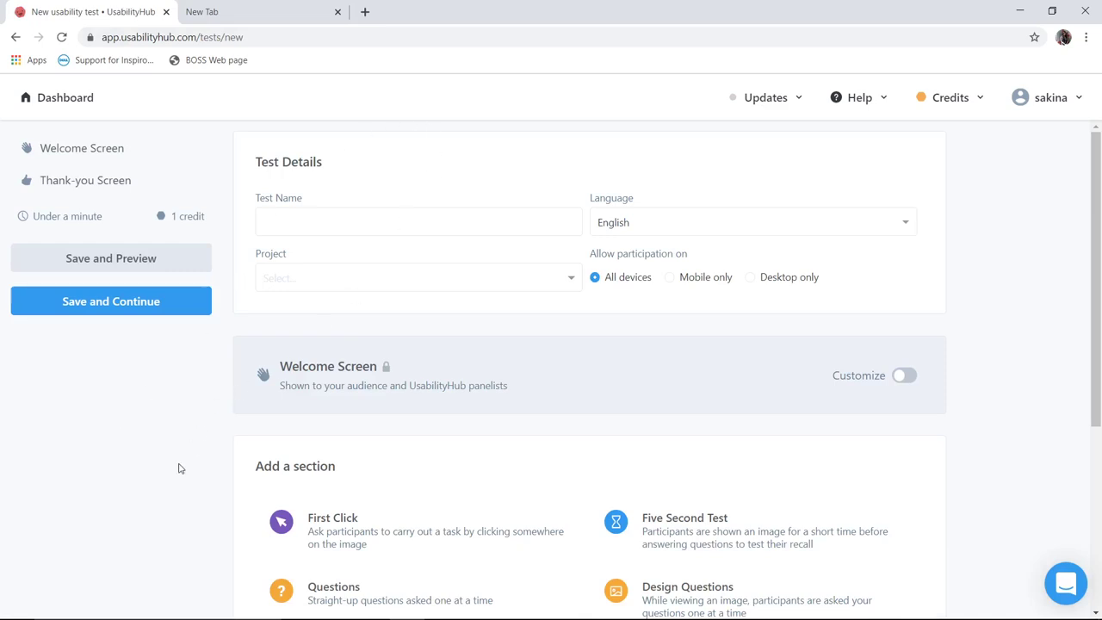
Enter '5 second test' as the new test's name.
{"action": "left_click", "coordinate": [318, 220]}
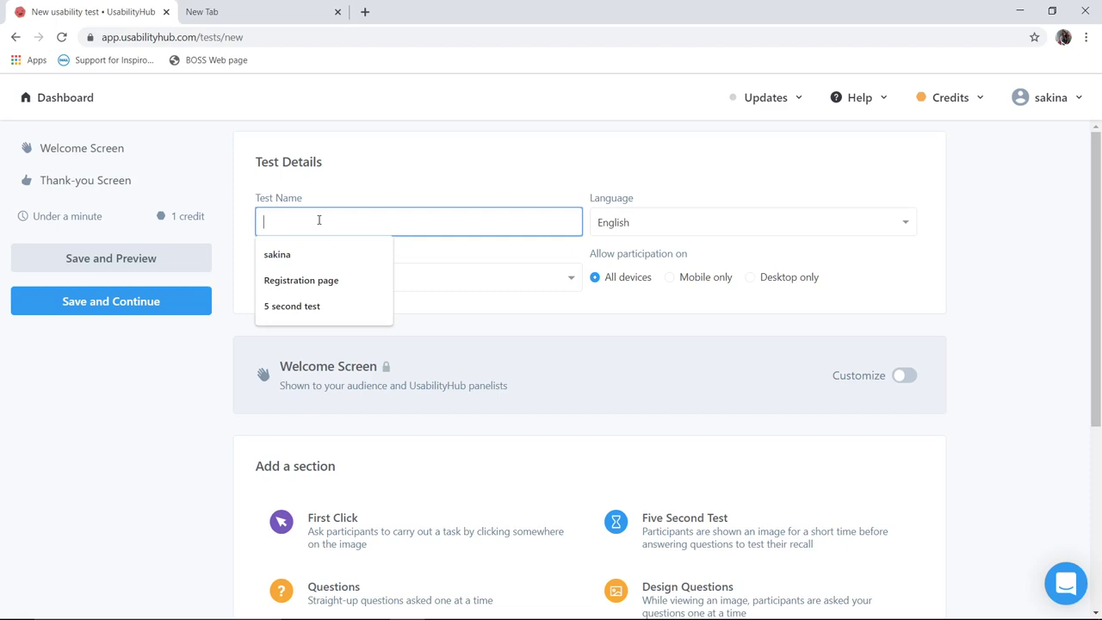
{"action": "type", "text": "5 "}
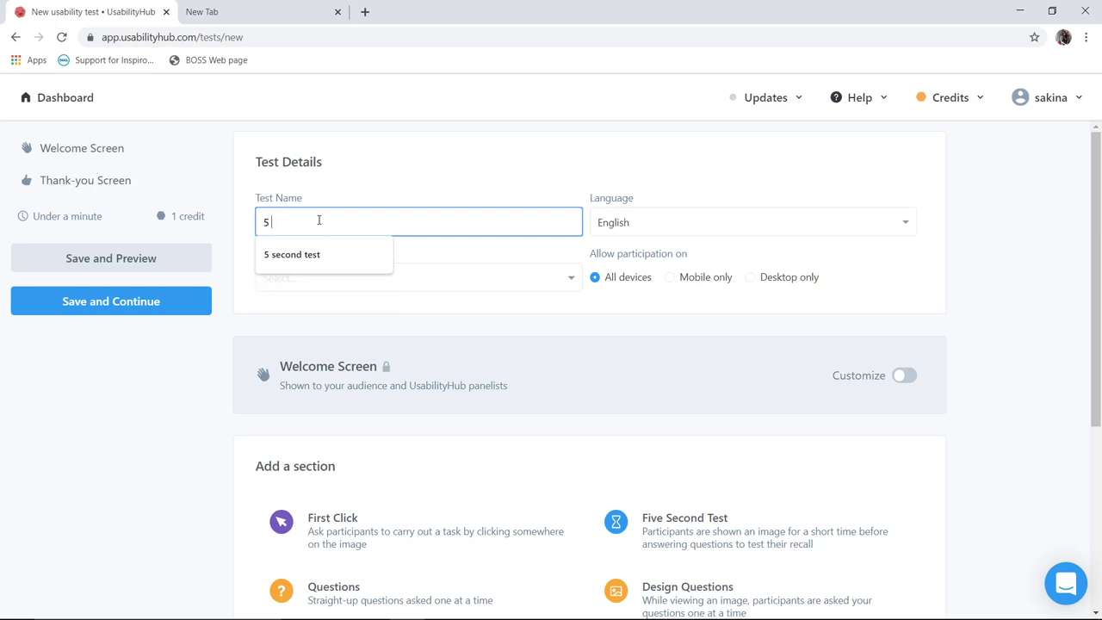
{"action": "type", "text": "second "}
{"action": "type", "text": "test"}
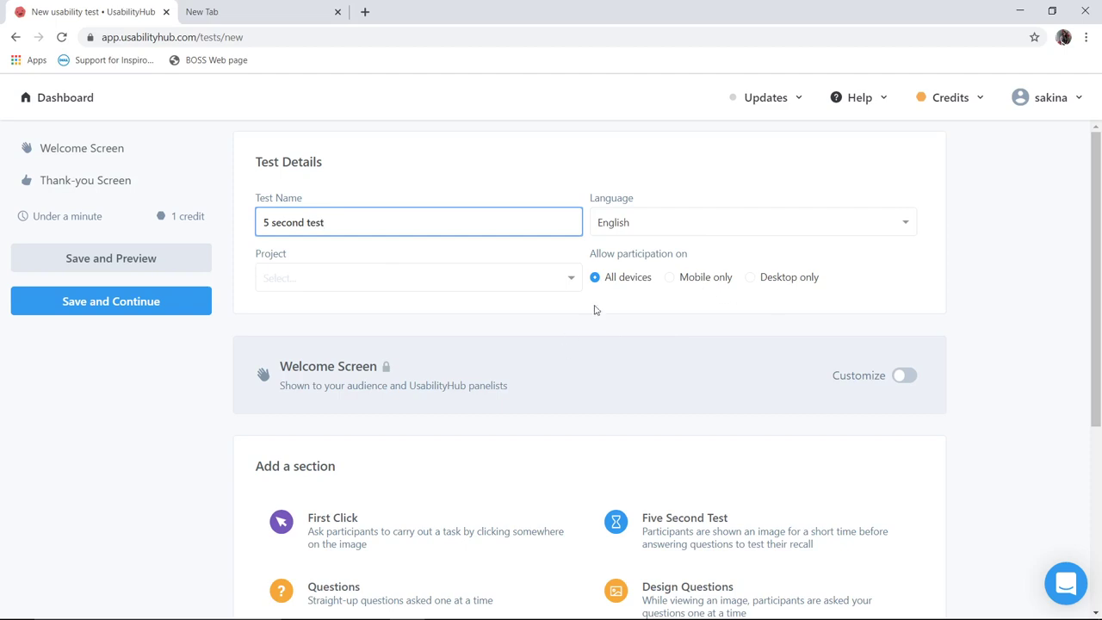
Browse the 'Add a section' options down to Five Second Test.
{"action": "left_click", "coordinate": [122, 461]}
{"action": "scroll", "coordinate": [122, 461], "scroll_direction": "down", "scroll_amount": 2}
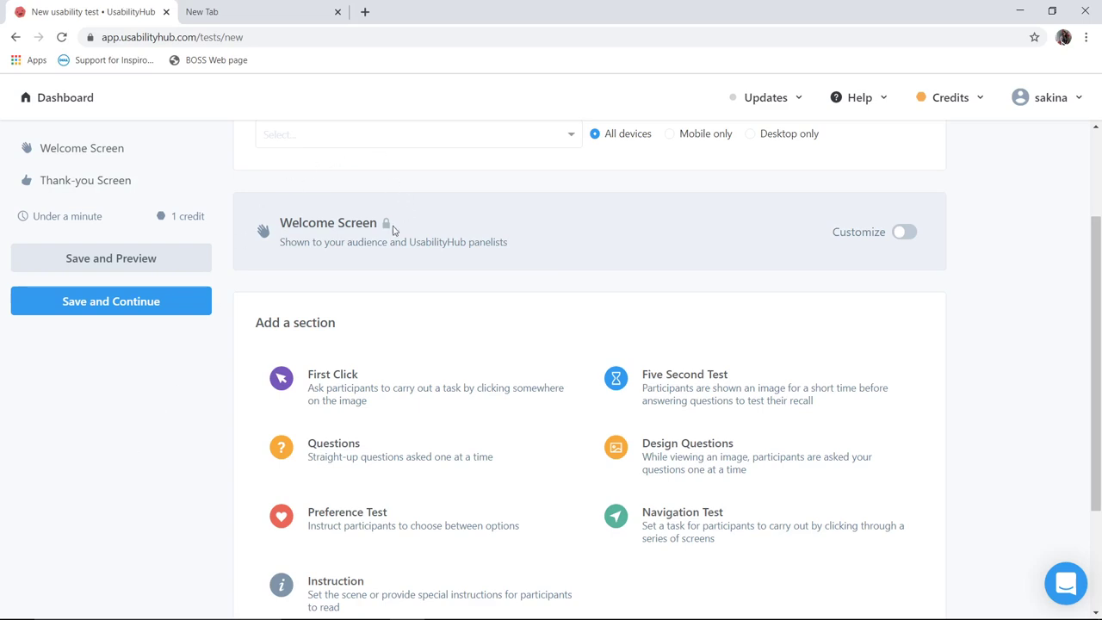
{"action": "scroll", "coordinate": [143, 492], "scroll_direction": "down", "scroll_amount": 2}
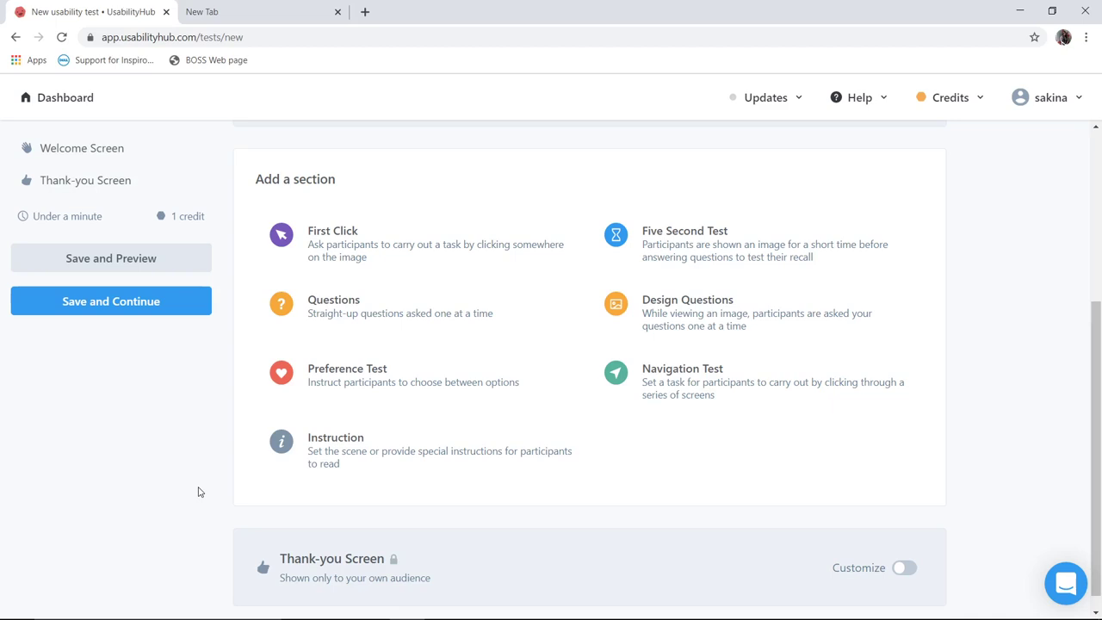
{"action": "scroll", "coordinate": [198, 491], "scroll_direction": "down", "scroll_amount": 1}
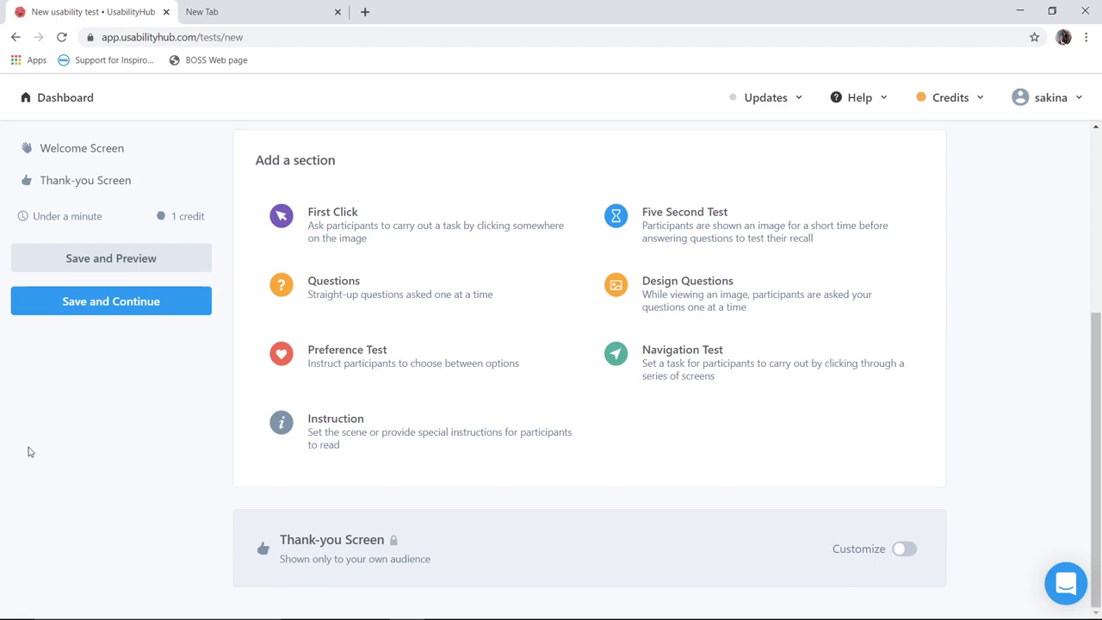
{"action": "scroll", "coordinate": [29, 452], "scroll_direction": "up", "scroll_amount": 4}
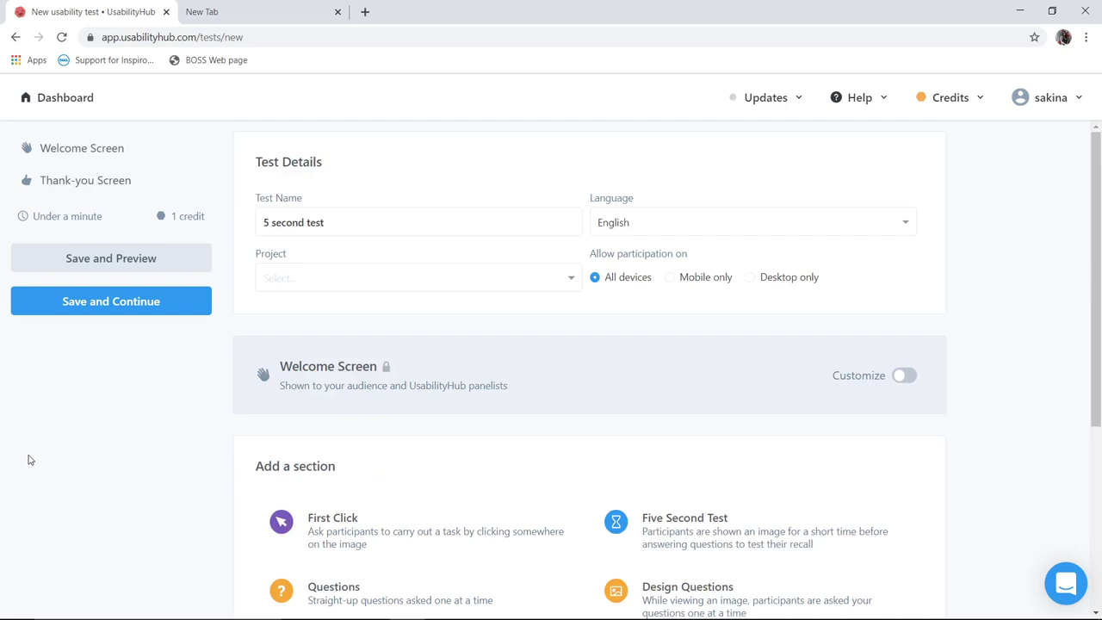
{"action": "scroll", "coordinate": [191, 565], "scroll_direction": "down", "scroll_amount": 2}
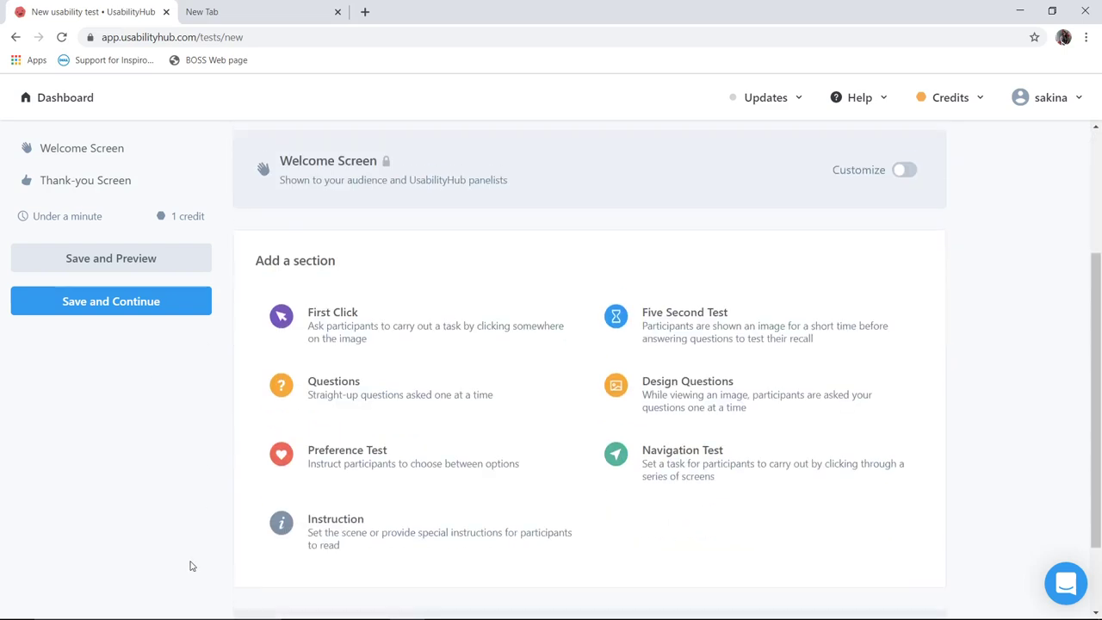
Add a Five Second Test section showing flower3.jpg for 7 seconds.
{"action": "left_click", "coordinate": [739, 330]}
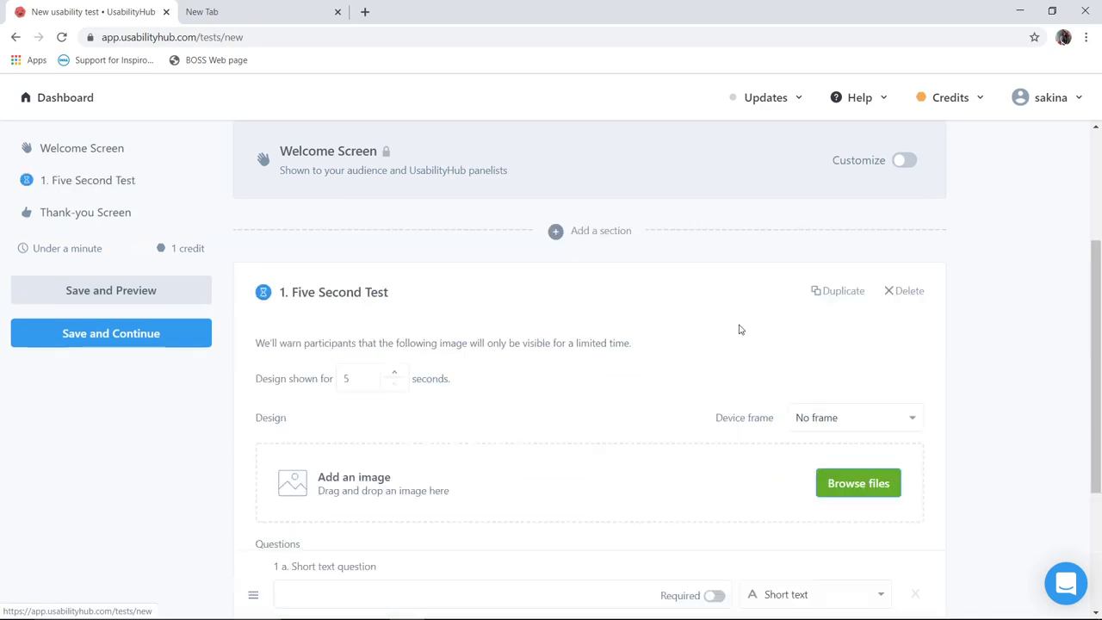
{"action": "scroll", "coordinate": [544, 391], "scroll_direction": "down", "scroll_amount": 1}
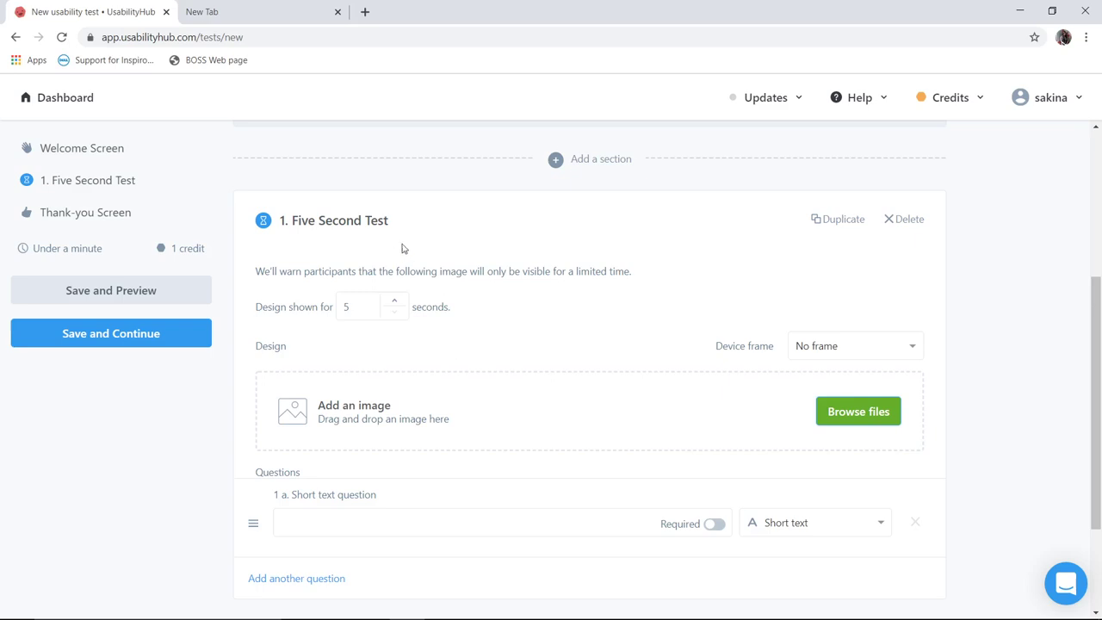
{"action": "left_click", "coordinate": [398, 303]}
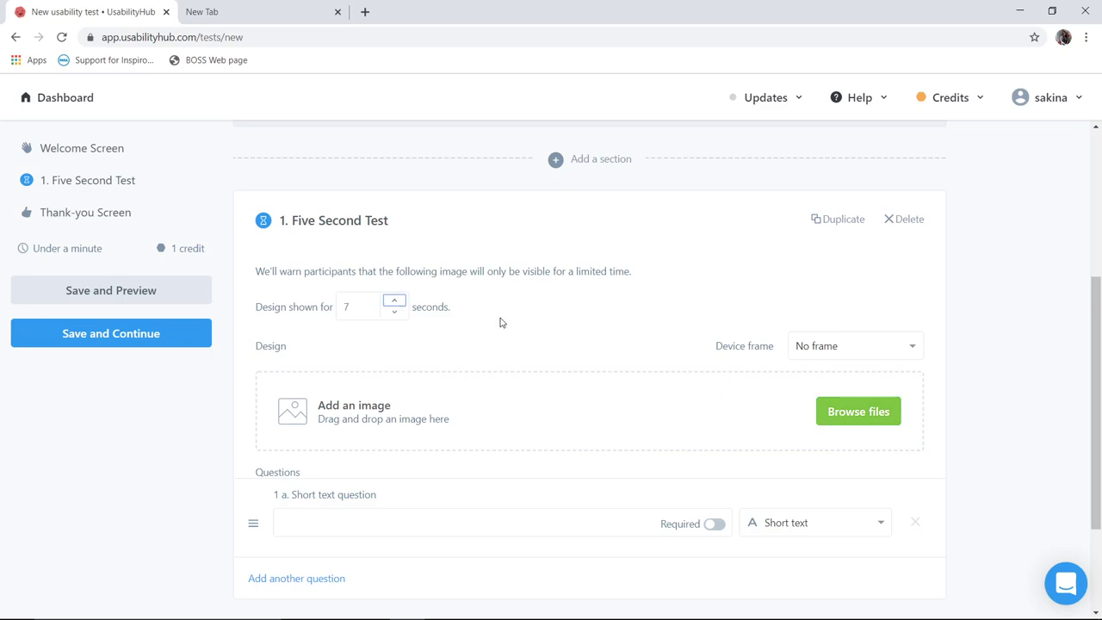
{"action": "left_click", "coordinate": [860, 417]}
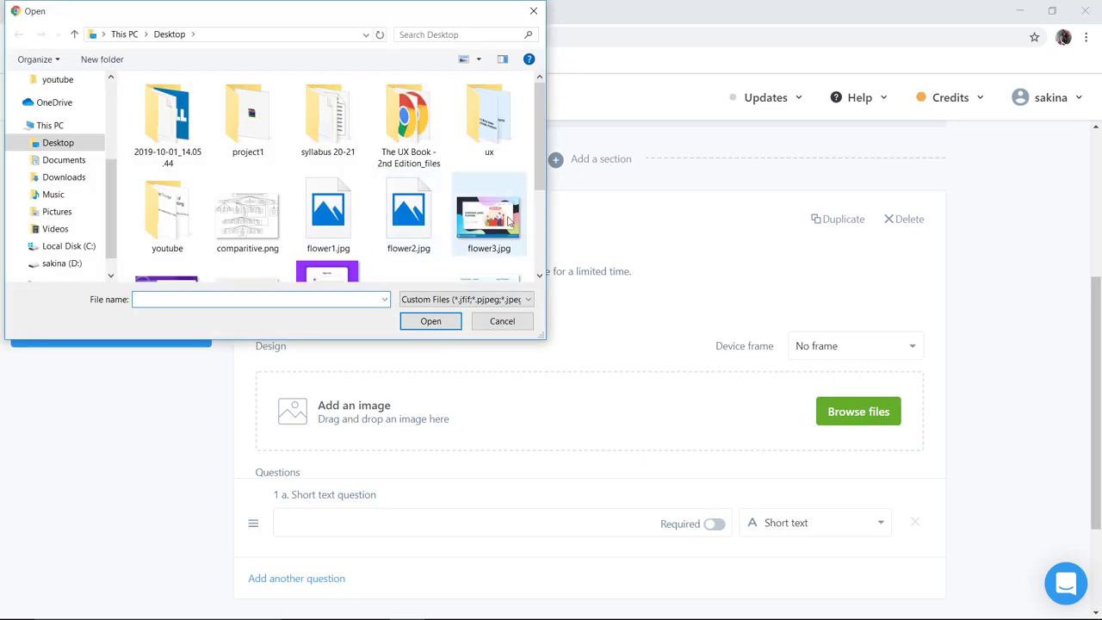
{"action": "left_click", "coordinate": [508, 222]}
{"action": "left_click", "coordinate": [433, 320]}
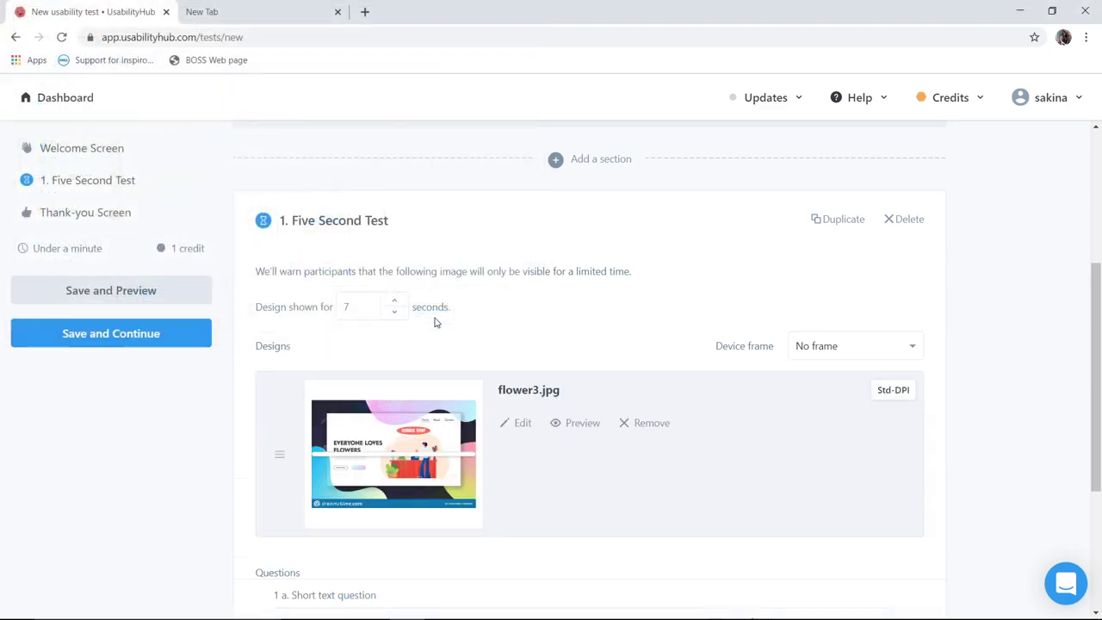
{"action": "left_click", "coordinate": [586, 424]}
{"action": "scroll", "coordinate": [594, 456], "scroll_direction": "down", "scroll_amount": 2}
{"action": "scroll", "coordinate": [601, 485], "scroll_direction": "down", "scroll_amount": 1}
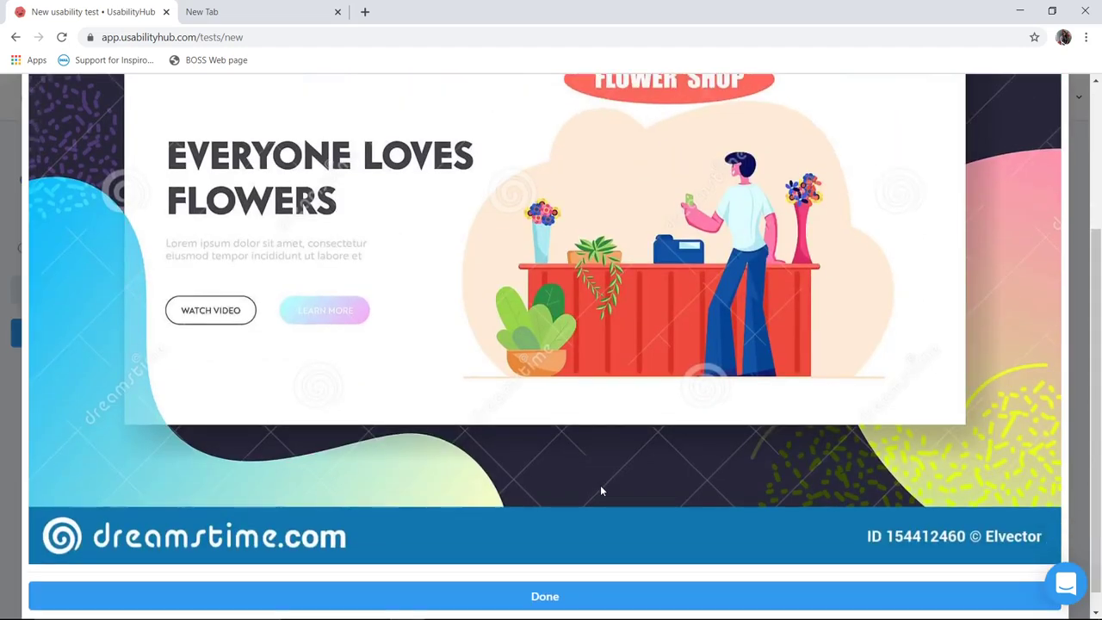
{"action": "scroll", "coordinate": [601, 485], "scroll_direction": "up", "scroll_amount": 1}
{"action": "scroll", "coordinate": [602, 491], "scroll_direction": "up", "scroll_amount": 2}
{"action": "scroll", "coordinate": [602, 491], "scroll_direction": "down", "scroll_amount": 2}
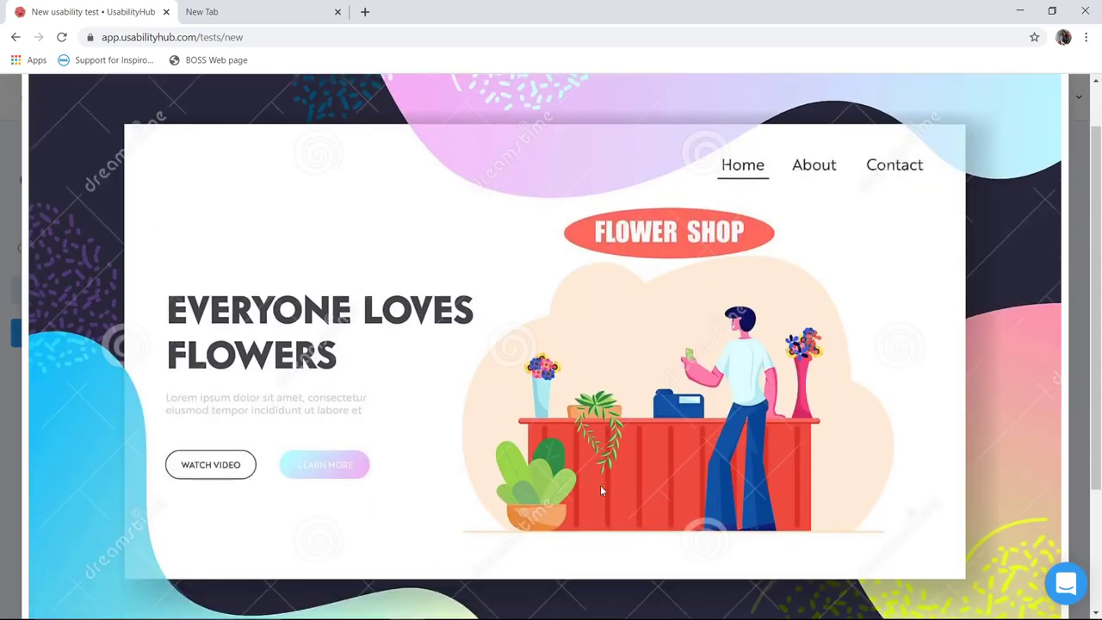
{"action": "scroll", "coordinate": [602, 491], "scroll_direction": "down", "scroll_amount": 1}
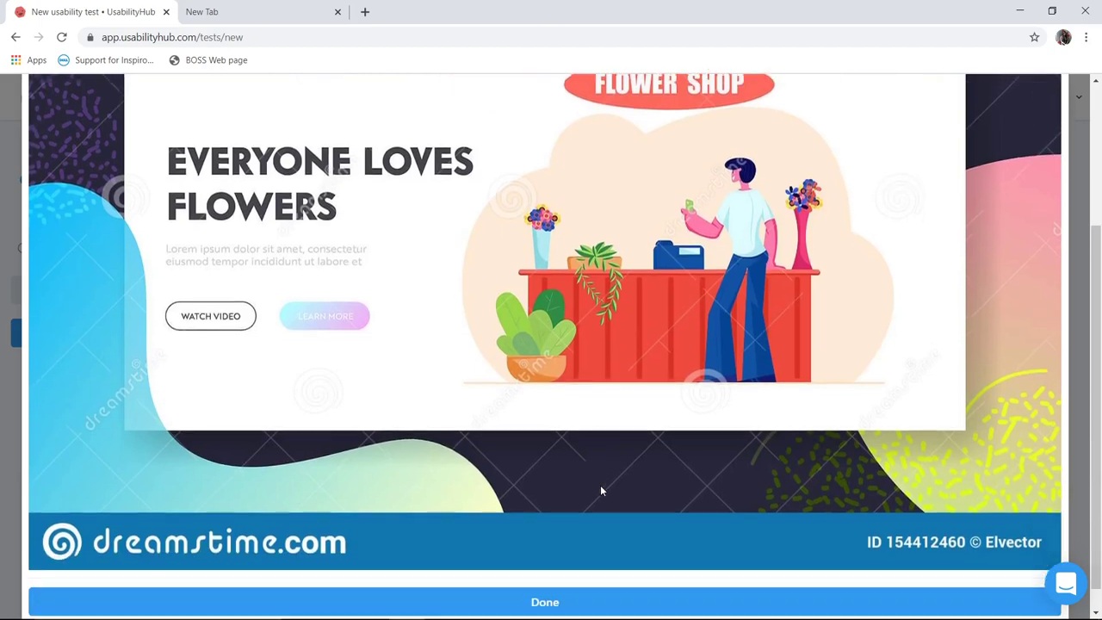
{"action": "scroll", "coordinate": [602, 491], "scroll_direction": "up", "scroll_amount": 3}
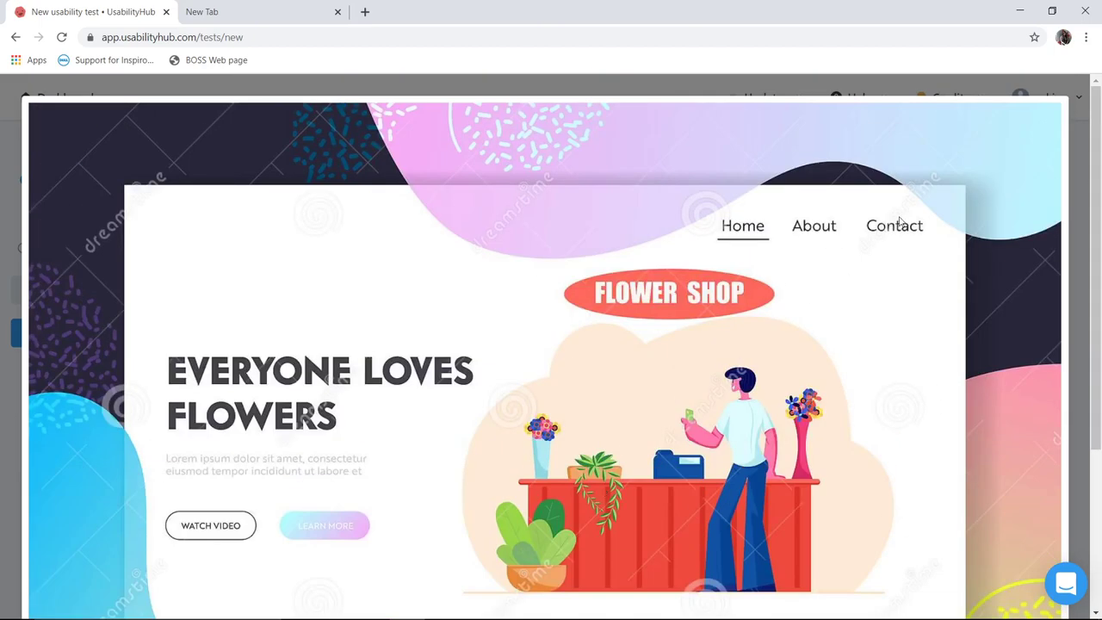
{"action": "scroll", "coordinate": [455, 490], "scroll_direction": "down", "scroll_amount": 3}
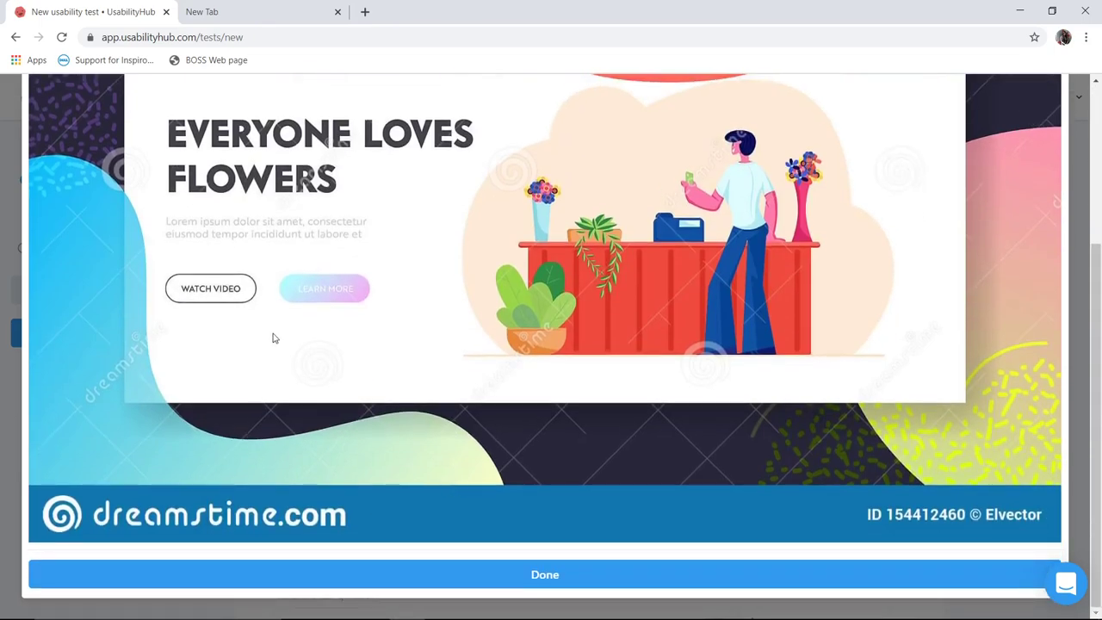
{"action": "left_click", "coordinate": [531, 575]}
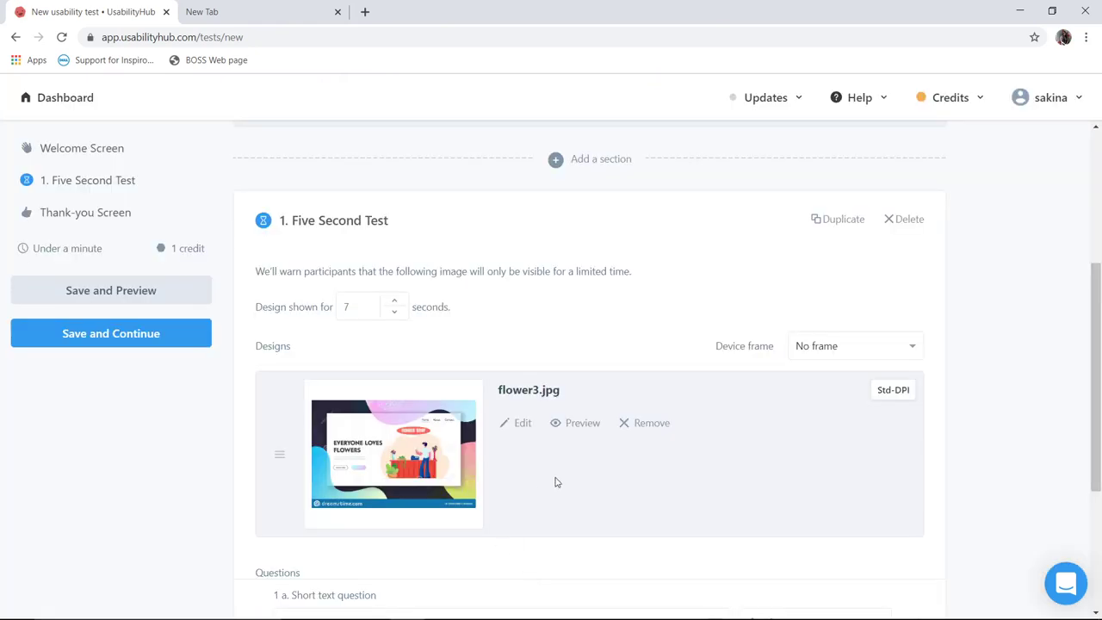
Scroll to Questions and list the first question's type choices.
{"action": "scroll", "coordinate": [556, 481], "scroll_direction": "down", "scroll_amount": 3}
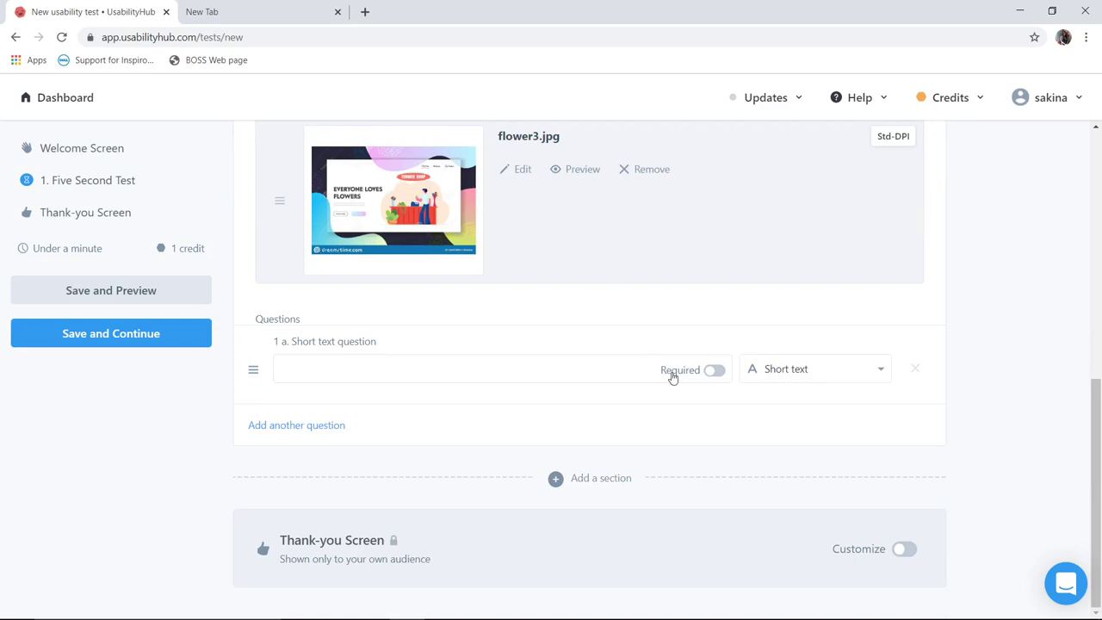
{"action": "left_click", "coordinate": [795, 376]}
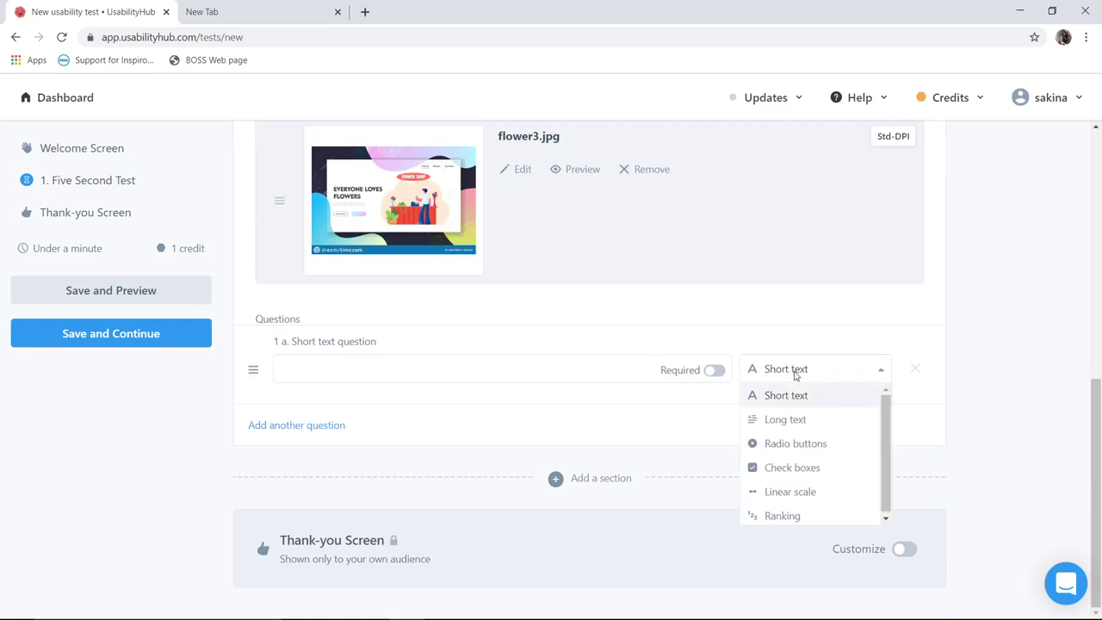
Make the first question radio buttons asking 'did you see the watch video button in UI?'.
{"action": "left_click", "coordinate": [795, 446]}
{"action": "left_click", "coordinate": [446, 373]}
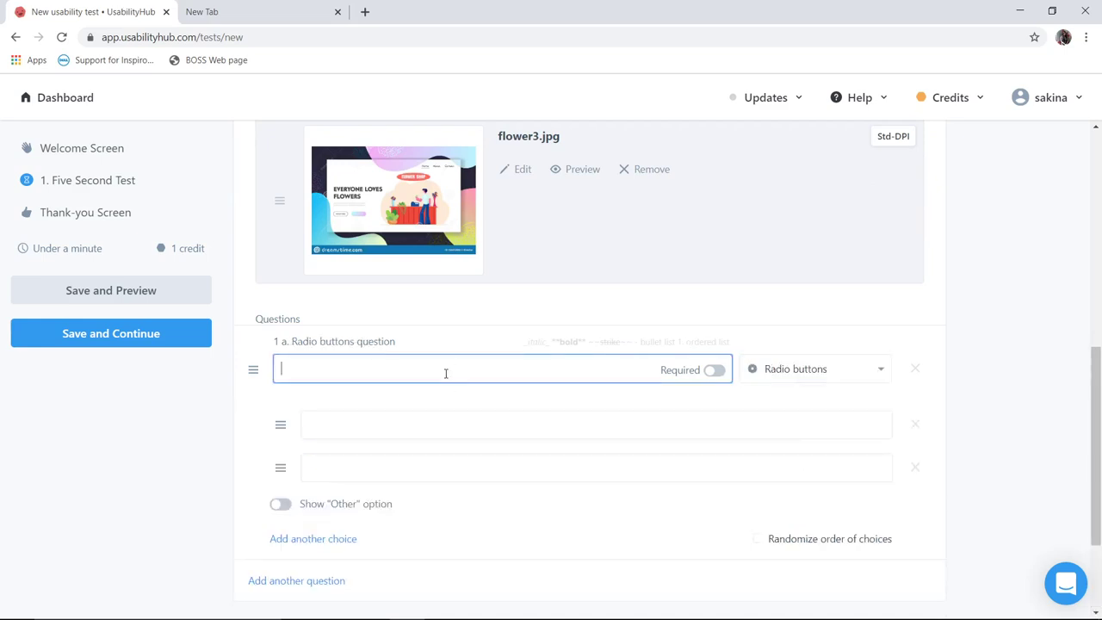
{"action": "type", "text": "did y"}
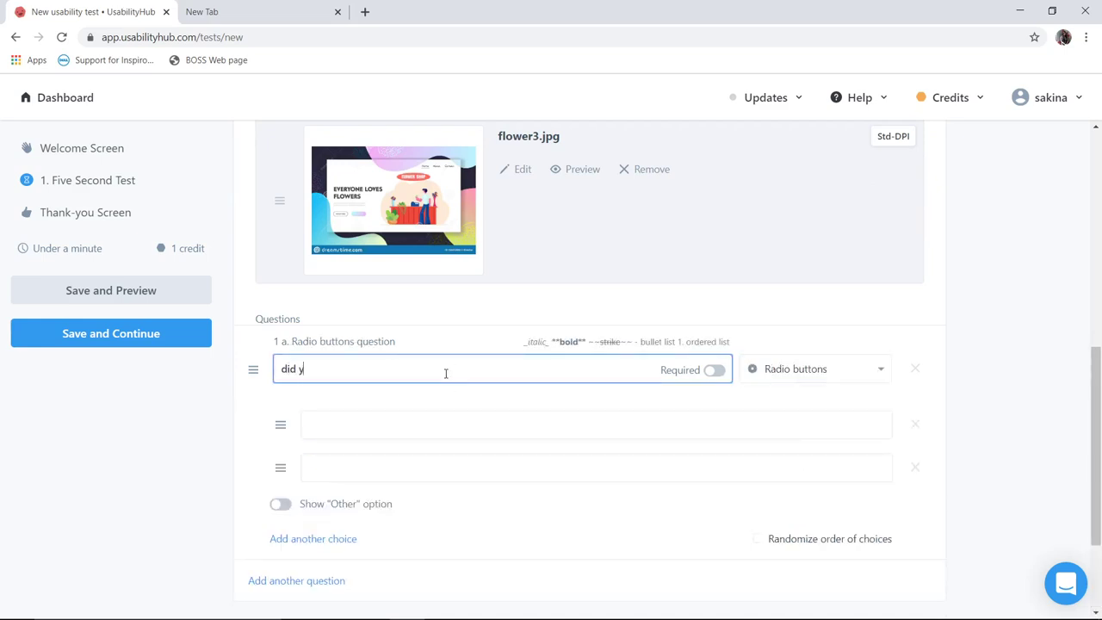
{"action": "type", "text": "pou"}
{"action": "key", "text": "BackSpace"}
{"action": "key", "text": "BackSpace"}
{"action": "key", "text": "BackSpace"}
{"action": "type", "text": "ou see"}
{"action": "type", "text": " the"}
{"action": "type", "text": " watc"}
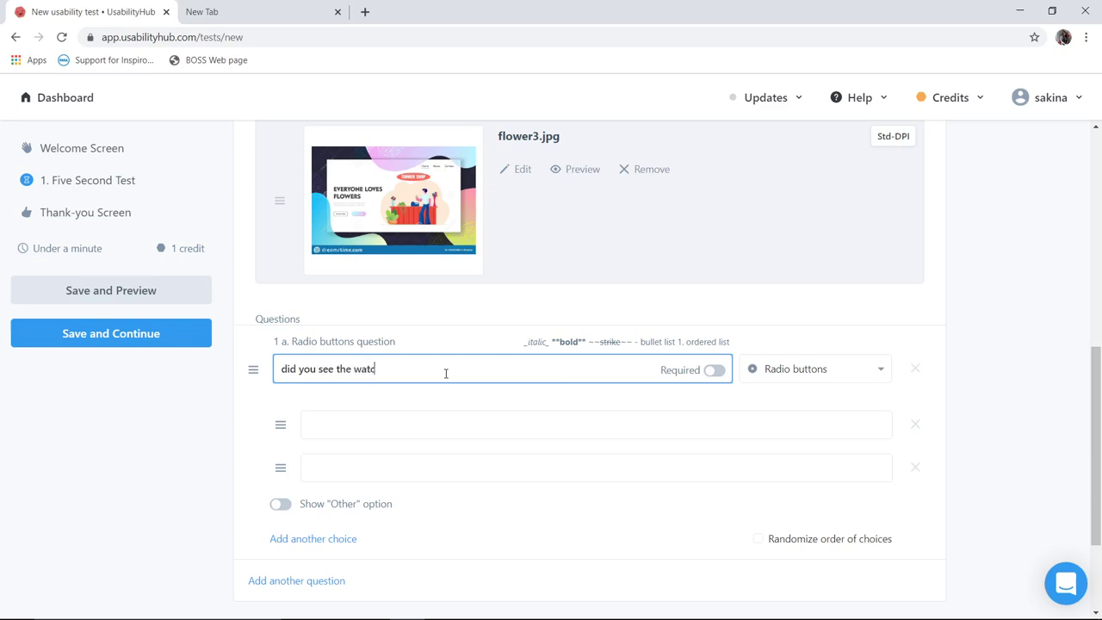
{"action": "type", "text": "h video"}
{"action": "type", "text": " button "}
{"action": "type", "text": "in"}
{"action": "type", "text": " UI?"}
Give the radio question 'yes' and 'no' choices in randomized order.
{"action": "left_click", "coordinate": [440, 422]}
{"action": "type", "text": "yes"}
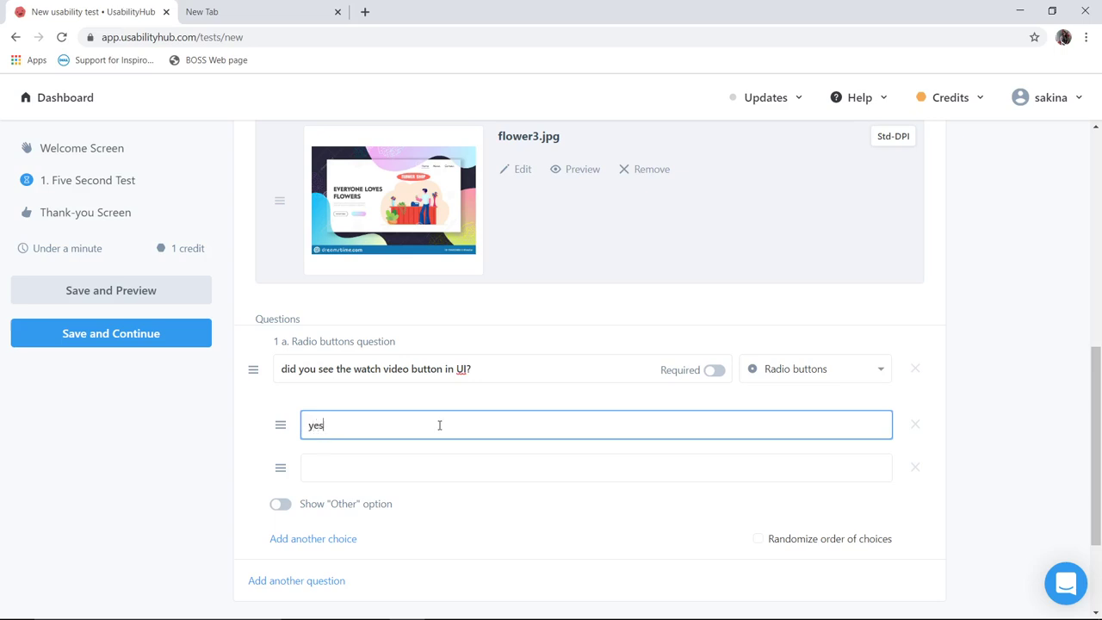
{"action": "left_click", "coordinate": [428, 462]}
{"action": "type", "text": "no"}
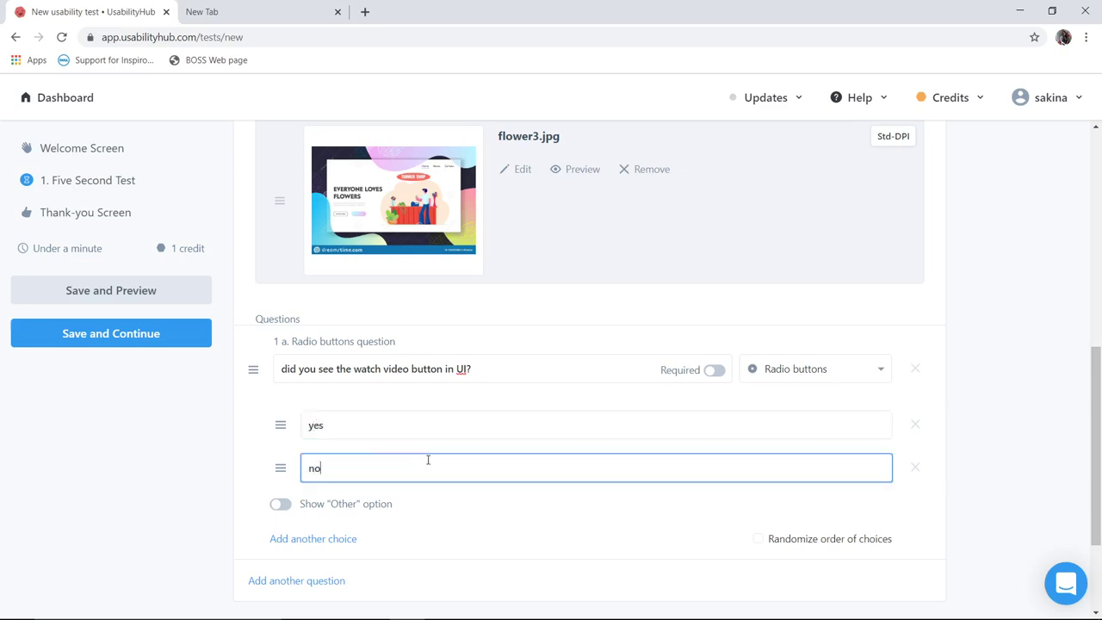
{"action": "left_click", "coordinate": [790, 539]}
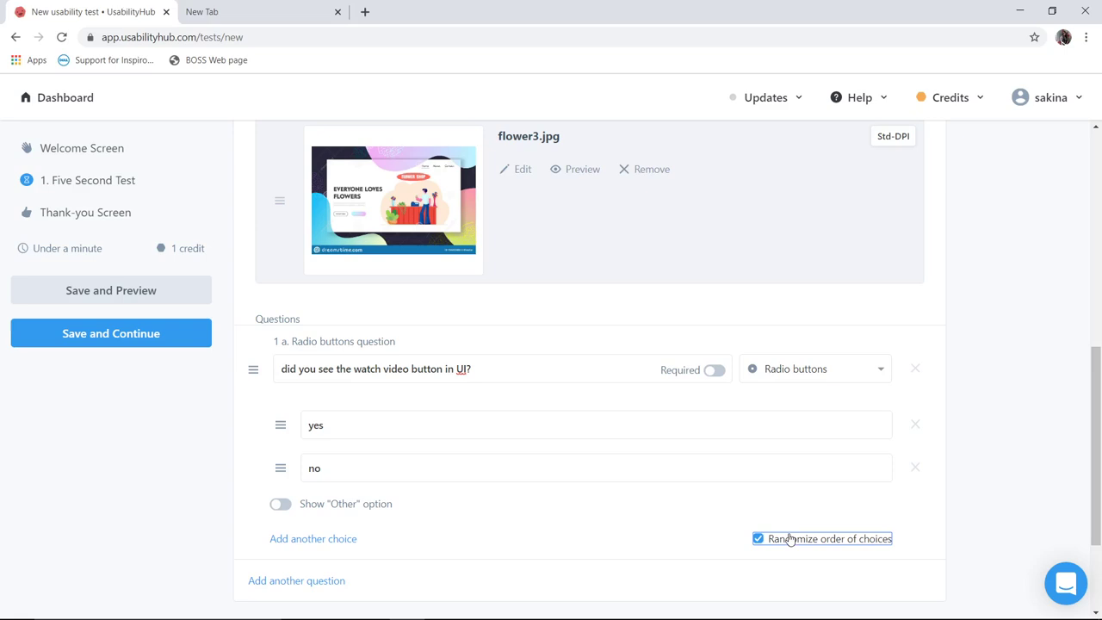
{"action": "scroll", "coordinate": [568, 512], "scroll_direction": "down", "scroll_amount": 2}
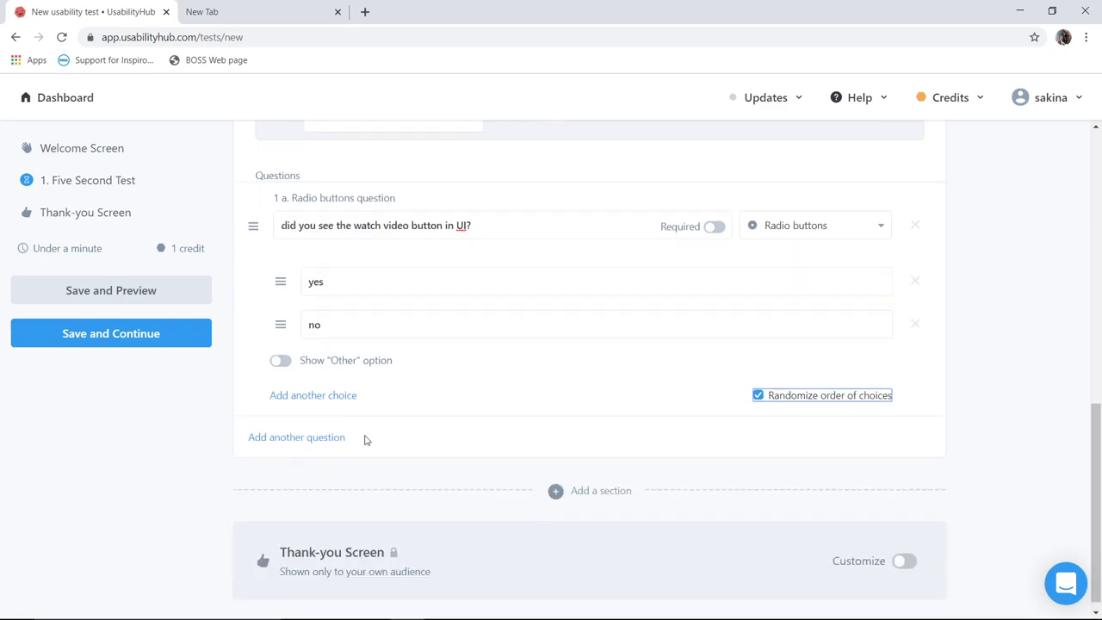
Add a linear scale question 'rate the UI' and make both questions required.
{"action": "left_click", "coordinate": [313, 441]}
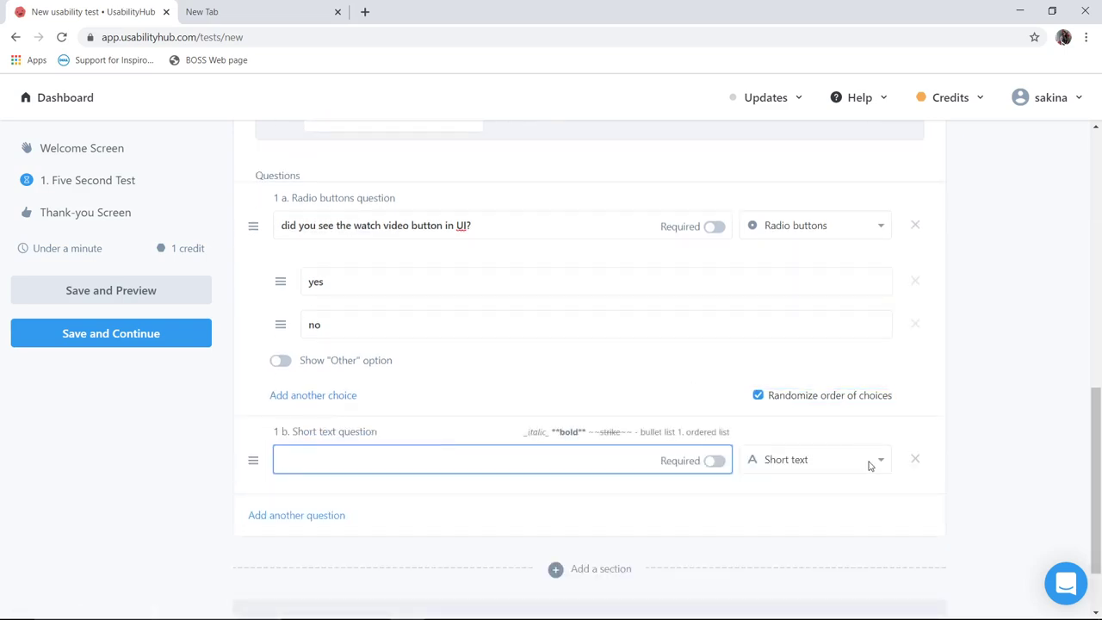
{"action": "left_click", "coordinate": [872, 466]}
{"action": "left_click", "coordinate": [838, 584]}
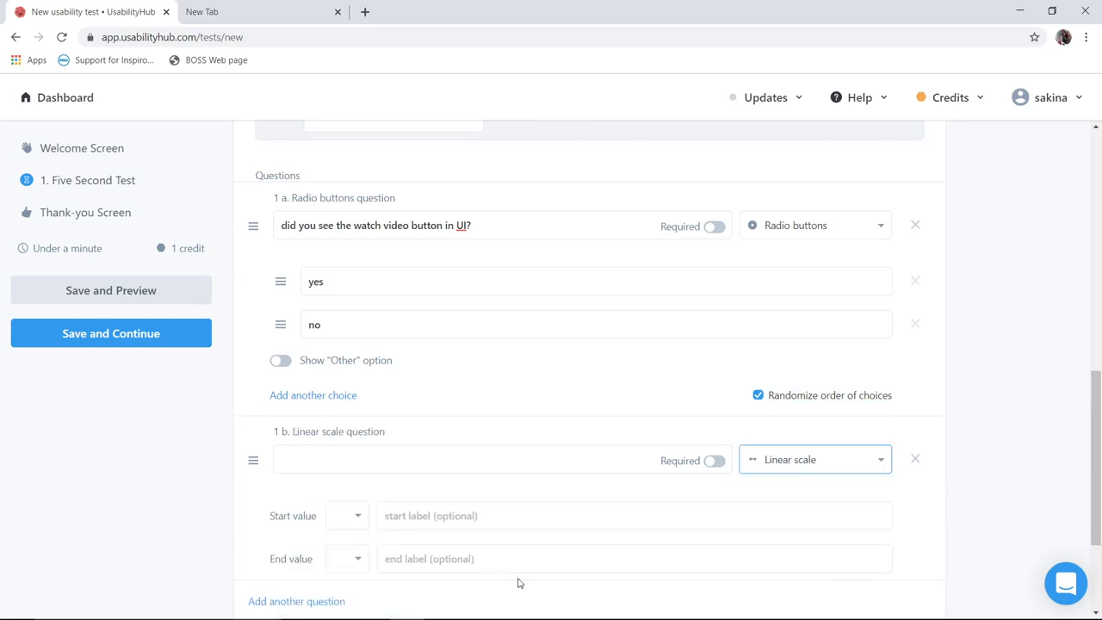
{"action": "left_click", "coordinate": [378, 463]}
{"action": "type", "text": "te"}
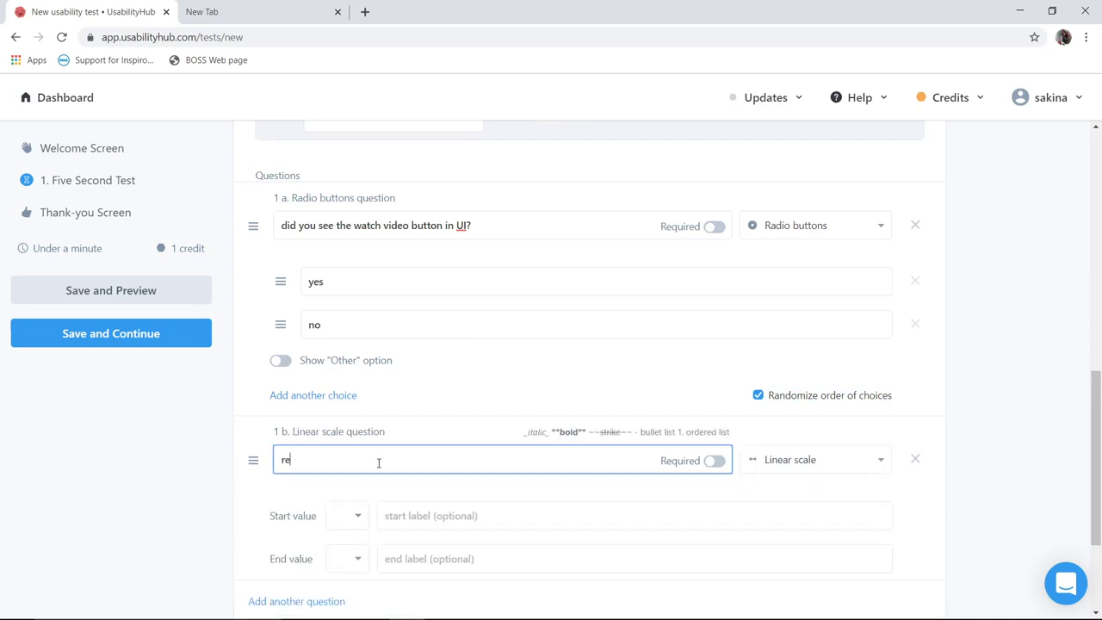
{"action": "key", "text": "BackSpace"}
{"action": "type", "text": "ate "}
{"action": "type", "text": "the UI"}
{"action": "left_click", "coordinate": [712, 461]}
{"action": "left_click", "coordinate": [708, 230]}
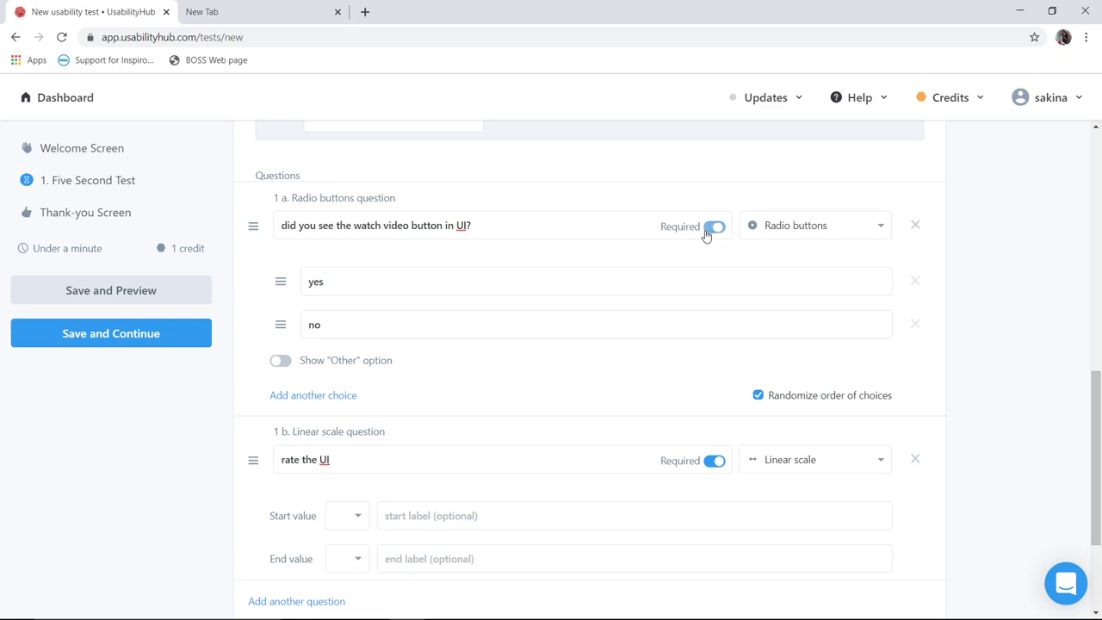
Set the scale to run from 1 'bad' to 5 'best'.
{"action": "scroll", "coordinate": [158, 570], "scroll_direction": "down", "scroll_amount": 2}
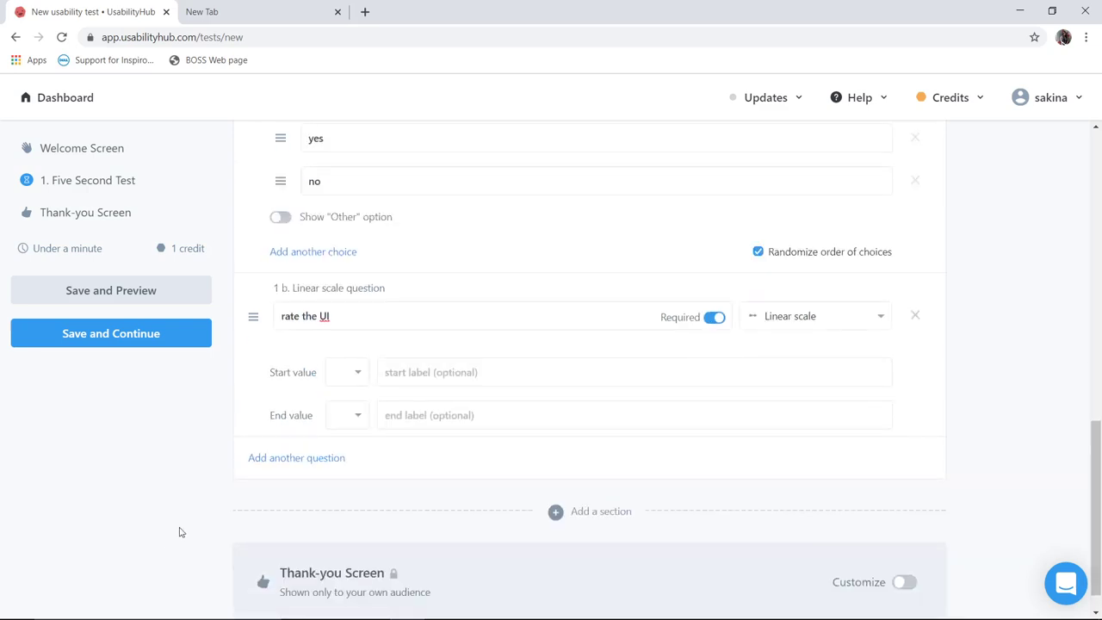
{"action": "left_click", "coordinate": [355, 380]}
{"action": "left_click", "coordinate": [353, 423]}
{"action": "left_click", "coordinate": [353, 422]}
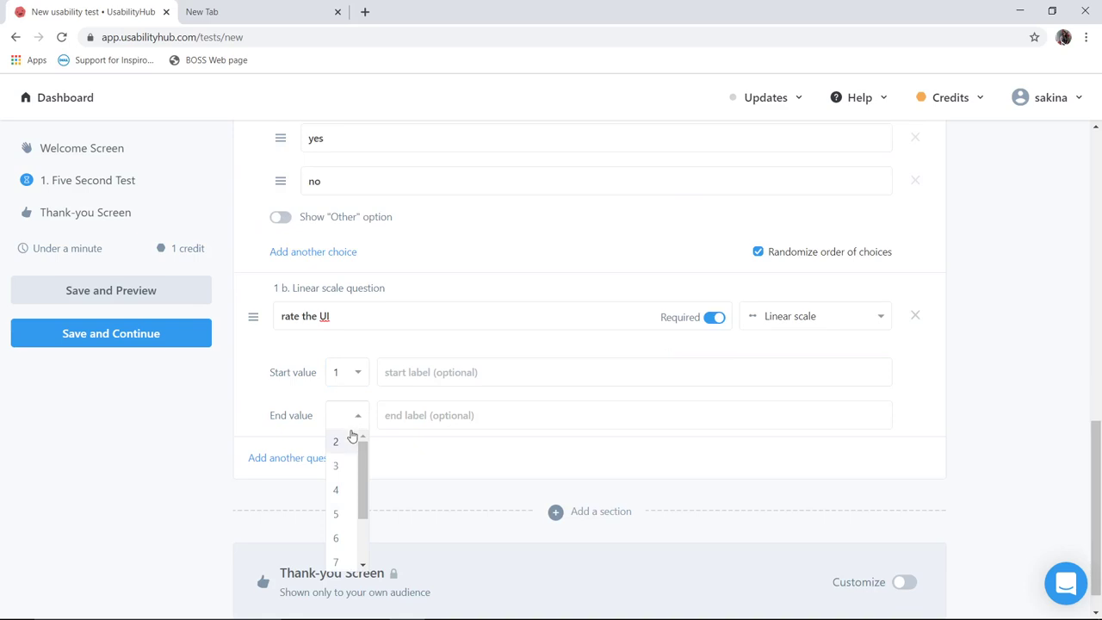
{"action": "left_click", "coordinate": [341, 513]}
{"action": "left_click", "coordinate": [463, 379]}
{"action": "type", "text": "ba"}
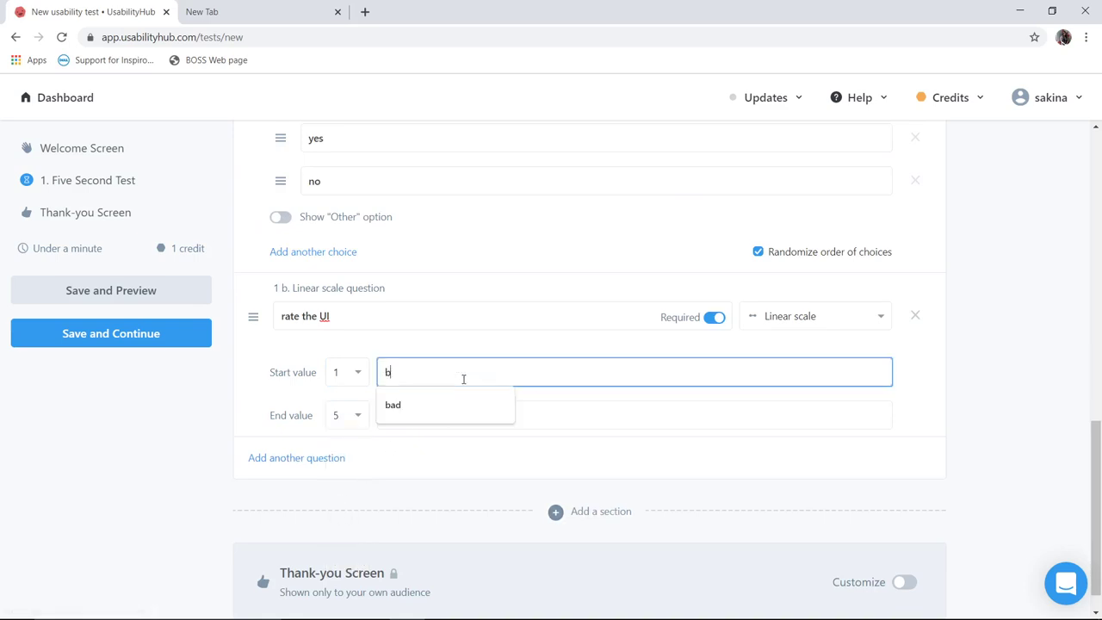
{"action": "type", "text": "d"}
{"action": "left_click", "coordinate": [465, 415]}
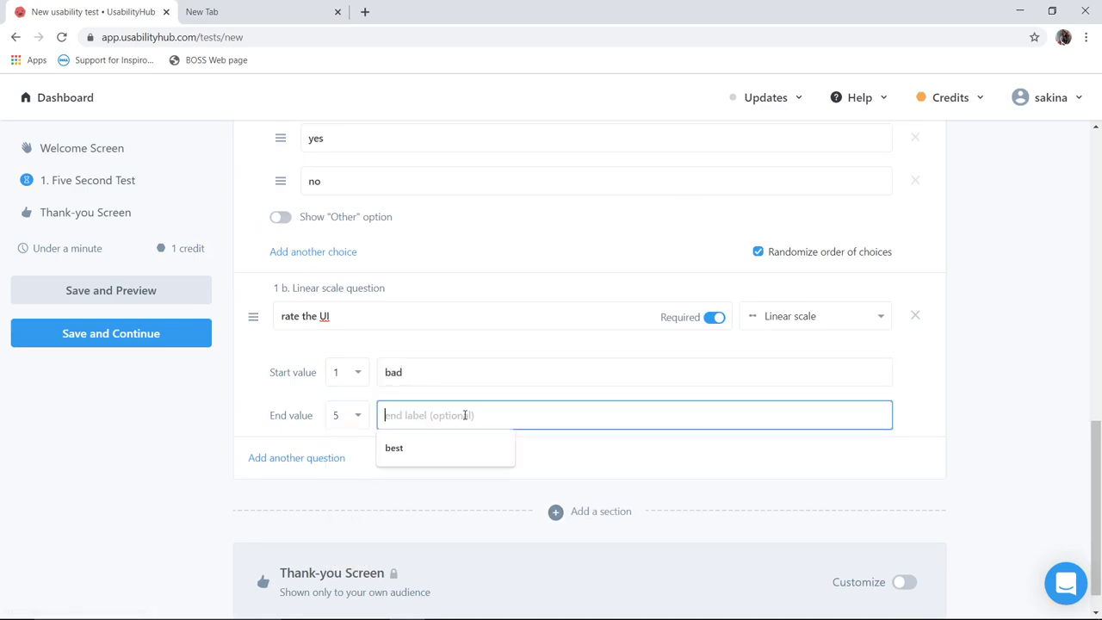
{"action": "left_click", "coordinate": [435, 446]}
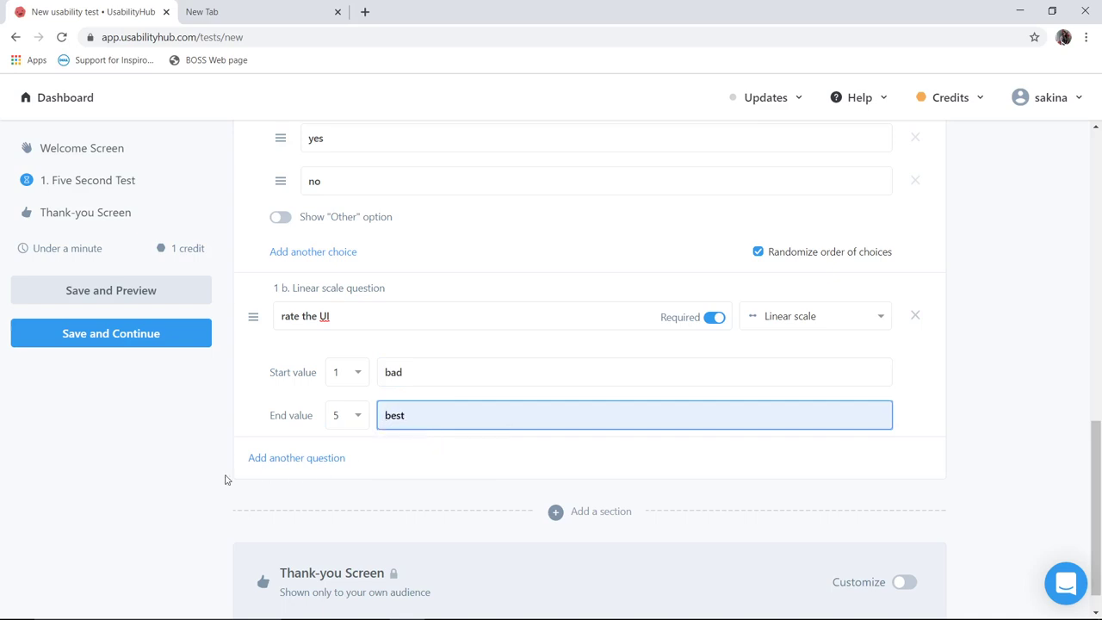
Save '5 second test' with Save and Continue, reaching the Recruit participants page.
{"action": "scroll", "coordinate": [226, 480], "scroll_direction": "up", "scroll_amount": 2}
{"action": "scroll", "coordinate": [225, 479], "scroll_direction": "up", "scroll_amount": 8}
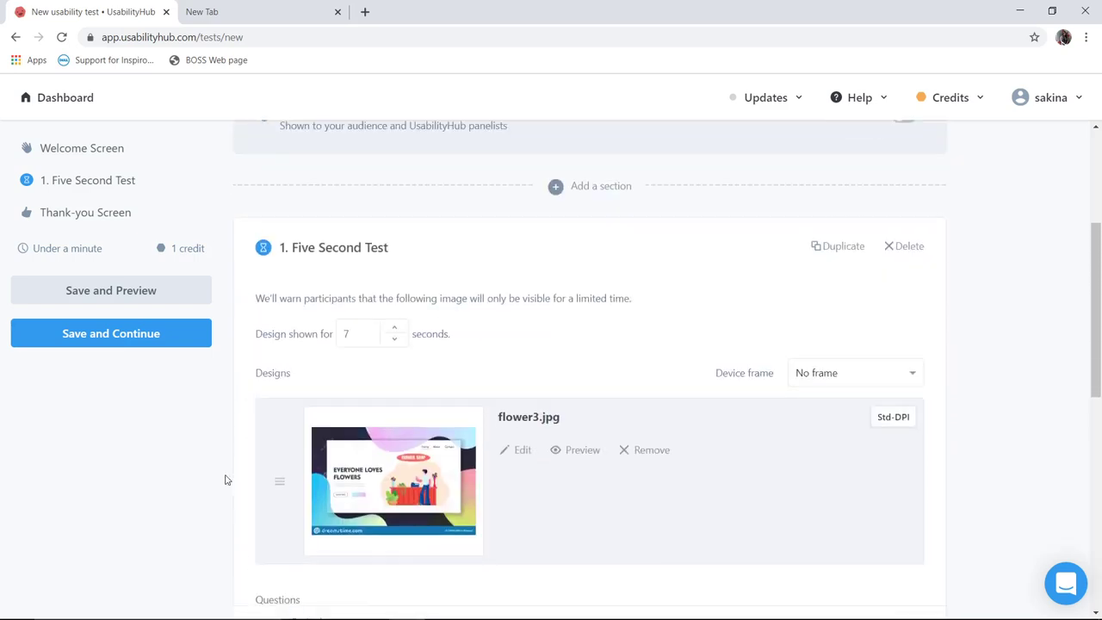
{"action": "scroll", "coordinate": [226, 480], "scroll_direction": "up", "scroll_amount": 3}
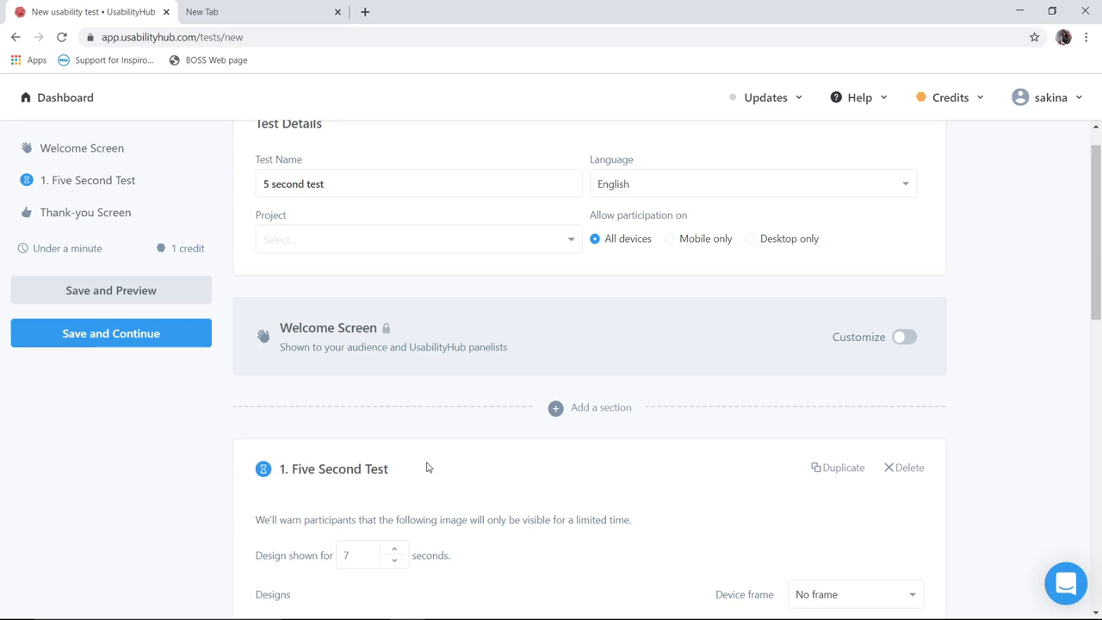
{"action": "left_click", "coordinate": [175, 339]}
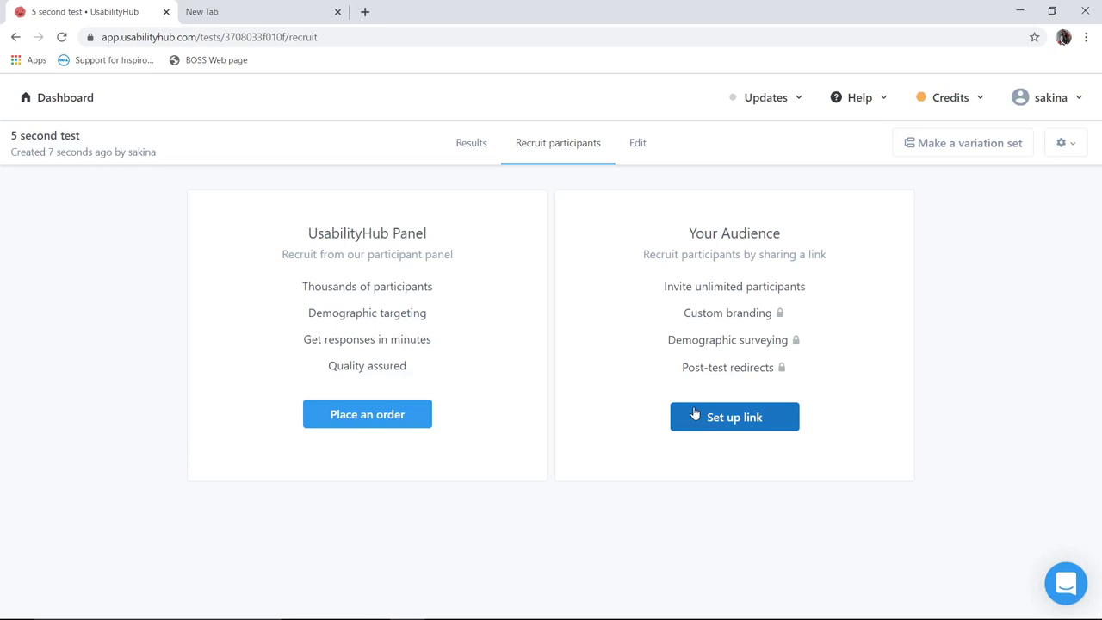
Enable the shareable recruitment link and open it in the new tab.
{"action": "left_click", "coordinate": [739, 423]}
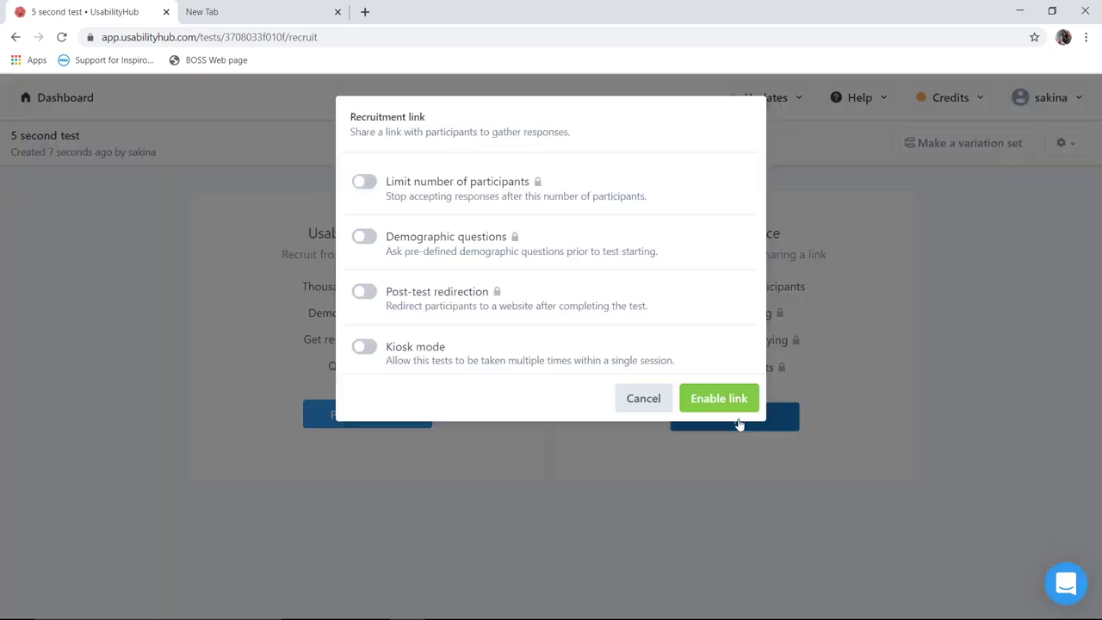
{"action": "left_click", "coordinate": [698, 398]}
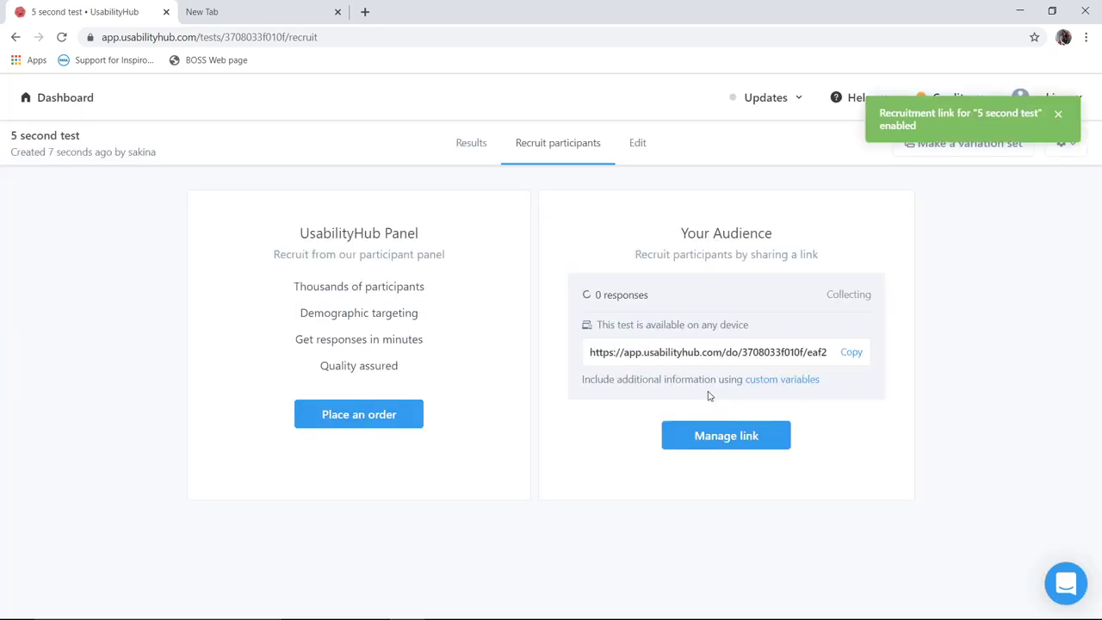
{"action": "left_click", "coordinate": [817, 353]}
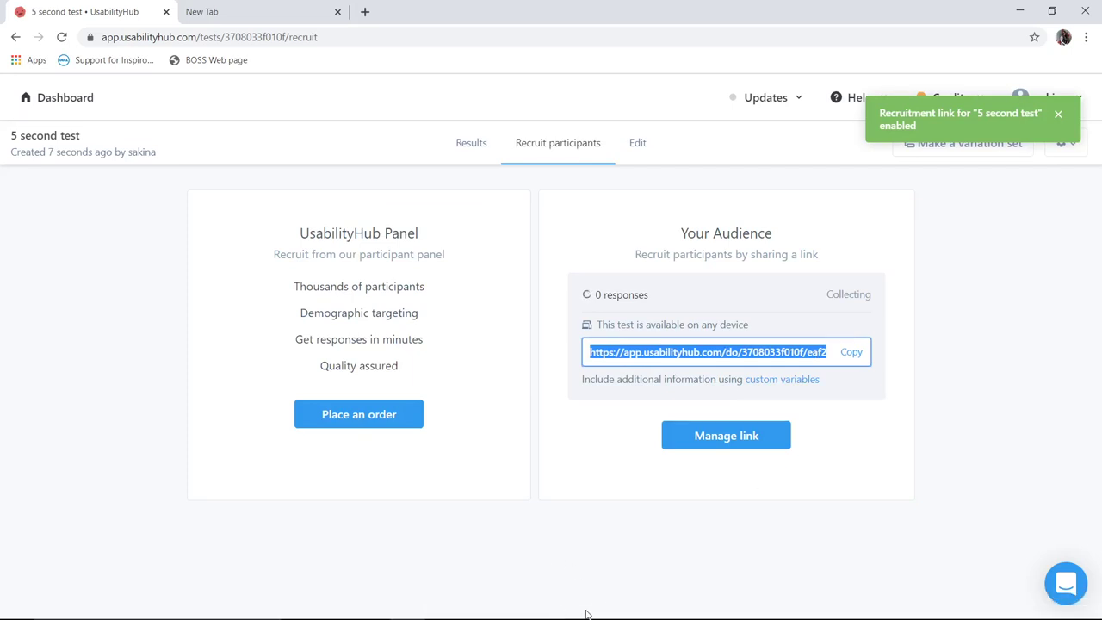
{"action": "left_click", "coordinate": [228, 11]}
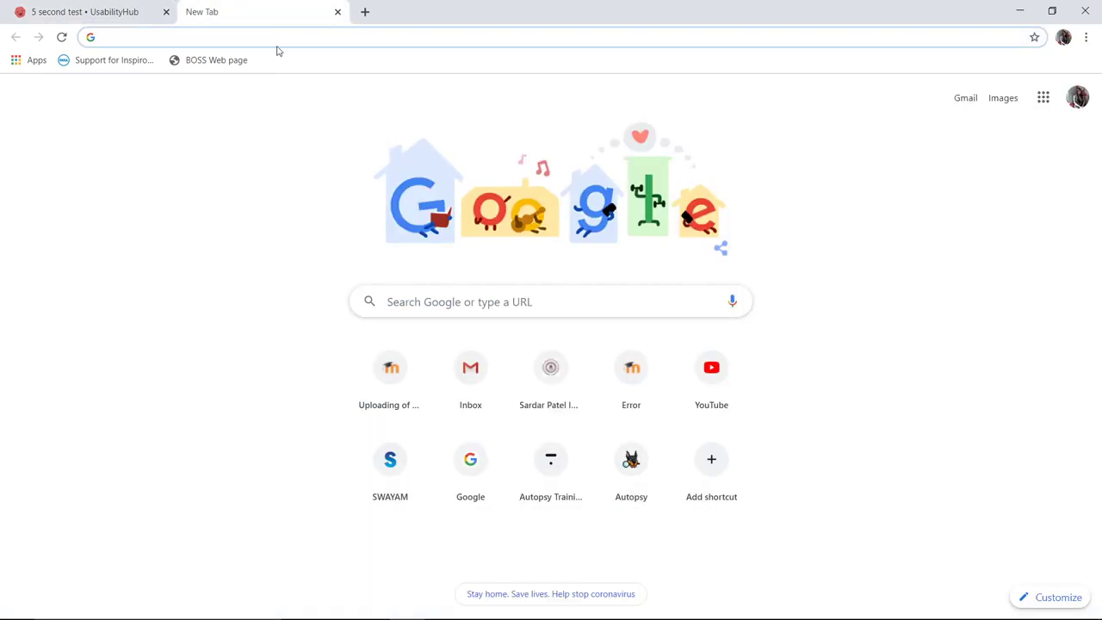
{"action": "type", "text": "https://app.usabilityhub.com/do/3708033f010f/eaf2"}
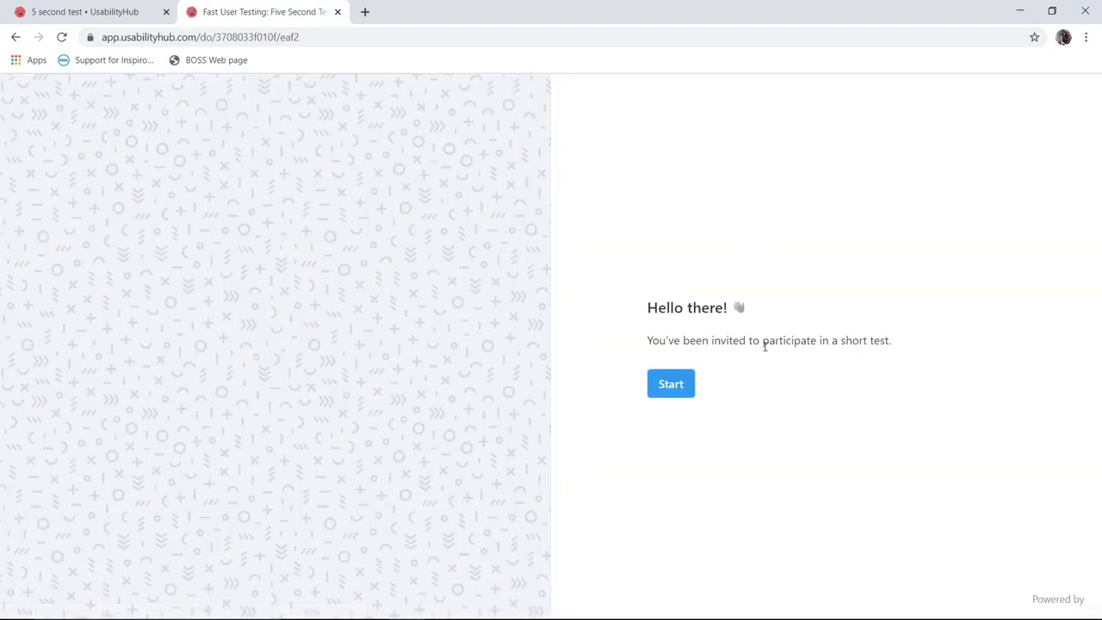
Begin the test as a participant and view the flower-shop design for seven seconds.
{"action": "left_click", "coordinate": [680, 389]}
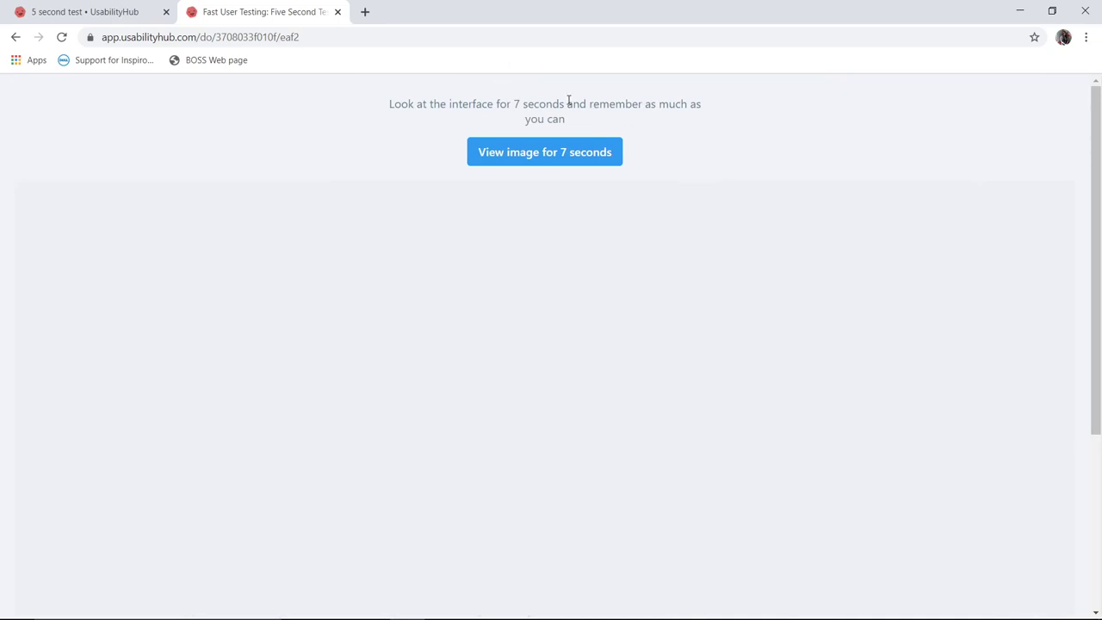
{"action": "left_click", "coordinate": [582, 153]}
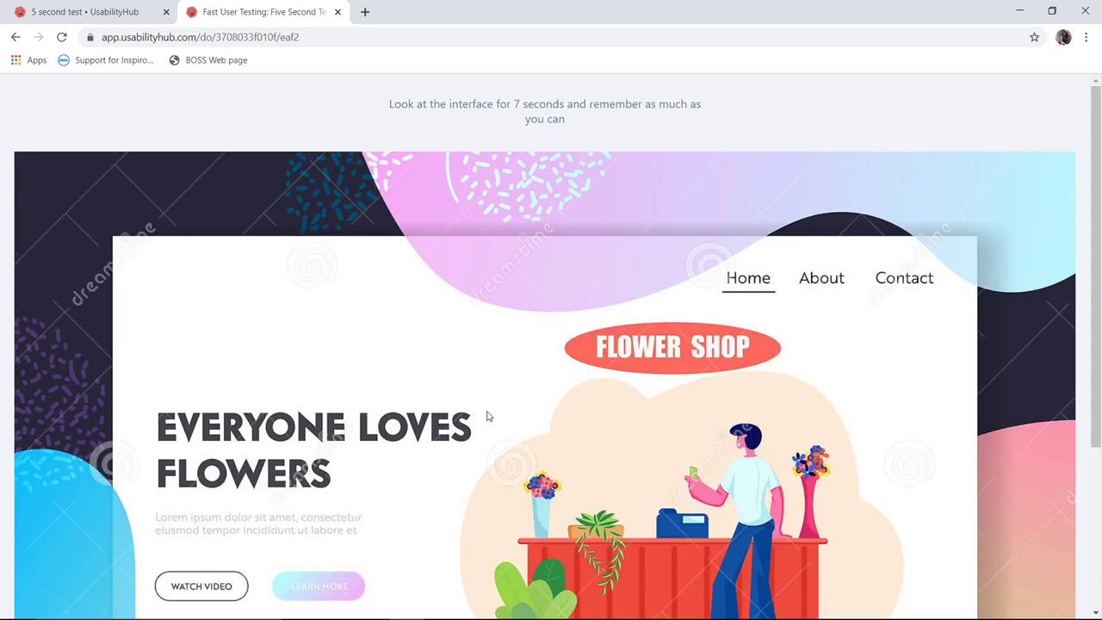
{"action": "scroll", "coordinate": [486, 415], "scroll_direction": "down", "scroll_amount": 3}
{"action": "scroll", "coordinate": [487, 413], "scroll_direction": "up", "scroll_amount": 2}
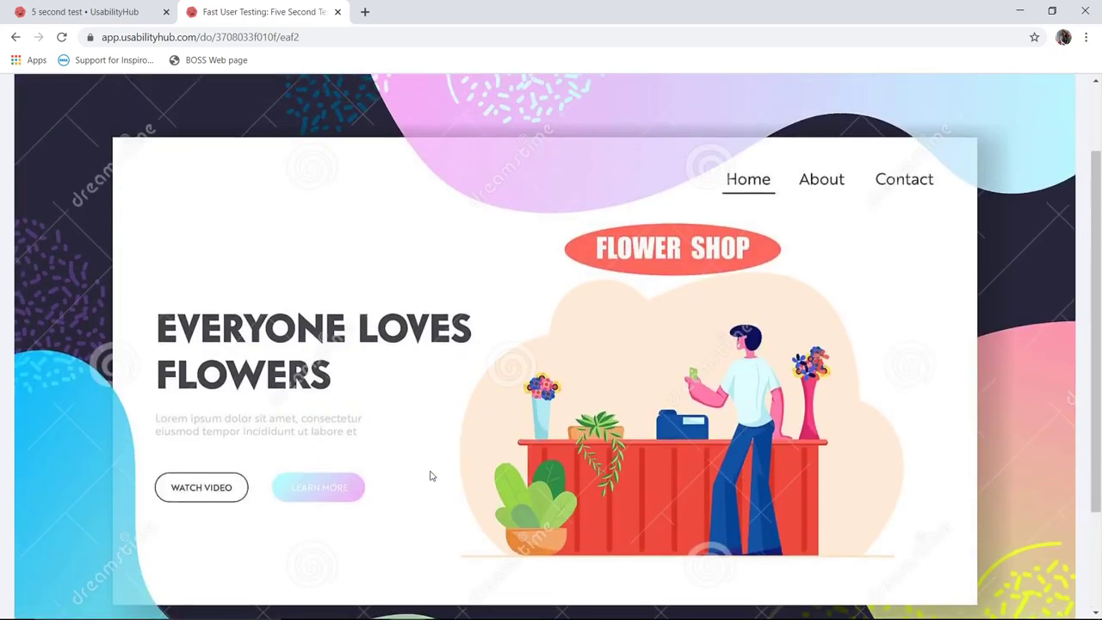
{"action": "scroll", "coordinate": [525, 397], "scroll_direction": "down", "scroll_amount": 2}
{"action": "scroll", "coordinate": [525, 396], "scroll_direction": "down", "scroll_amount": 1}
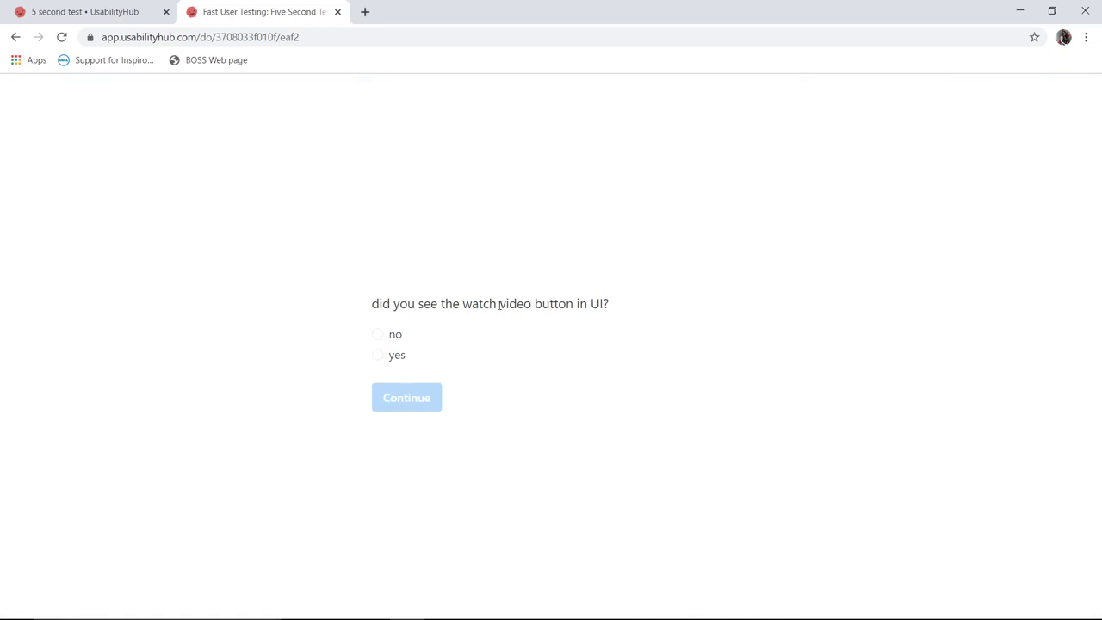
Answer 'yes' to the watch-video question, rate the UI 3, and submit.
{"action": "left_click", "coordinate": [389, 356]}
{"action": "left_click", "coordinate": [429, 401]}
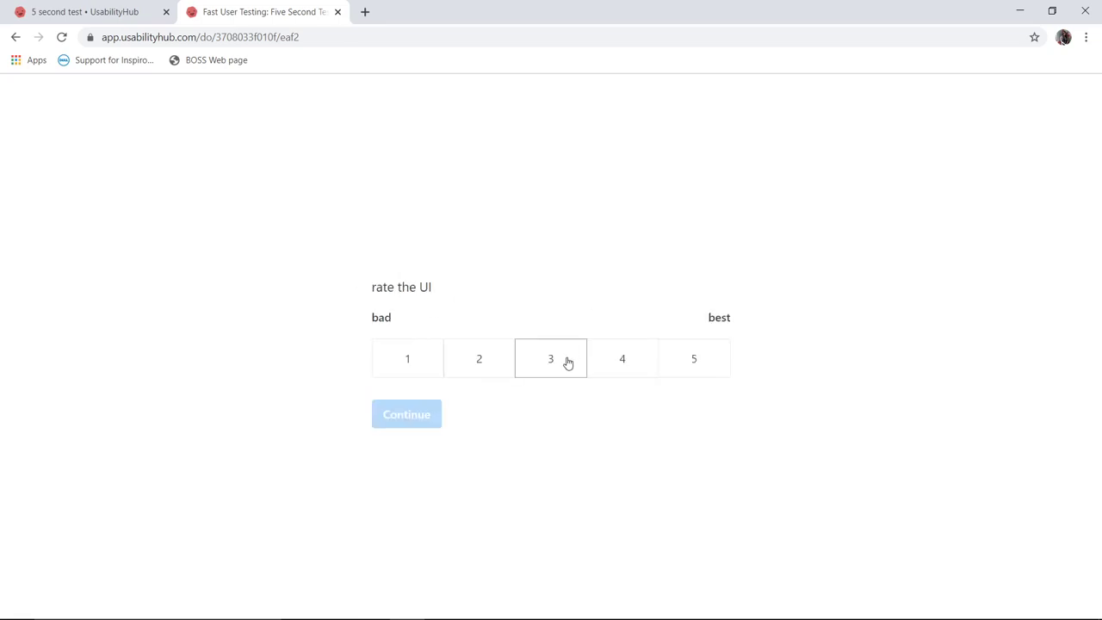
{"action": "left_click", "coordinate": [568, 363]}
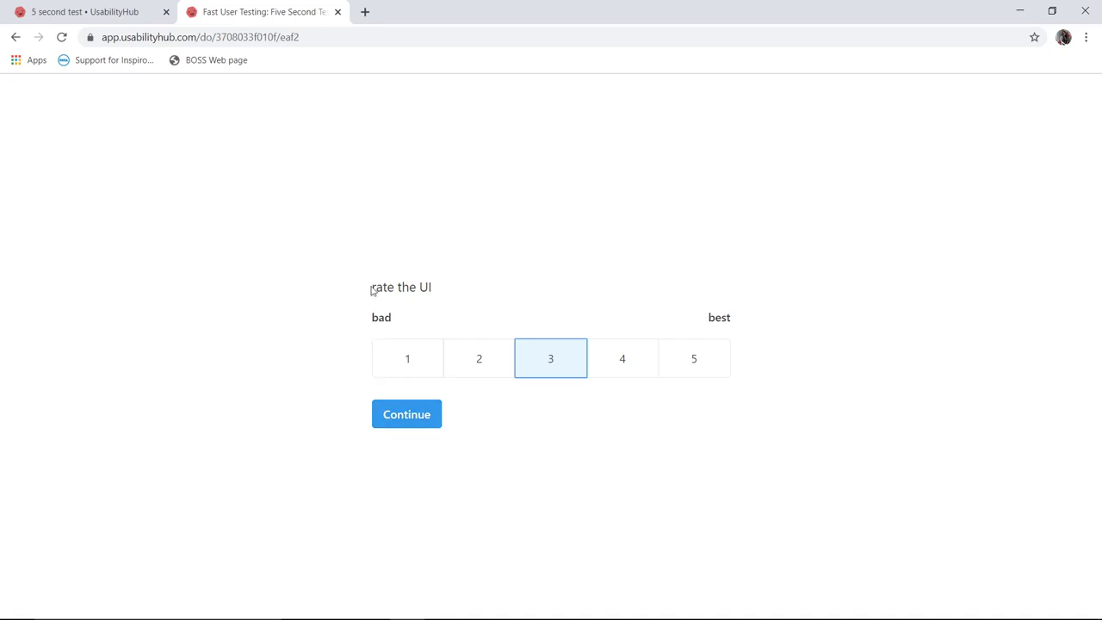
{"action": "left_click", "coordinate": [418, 422]}
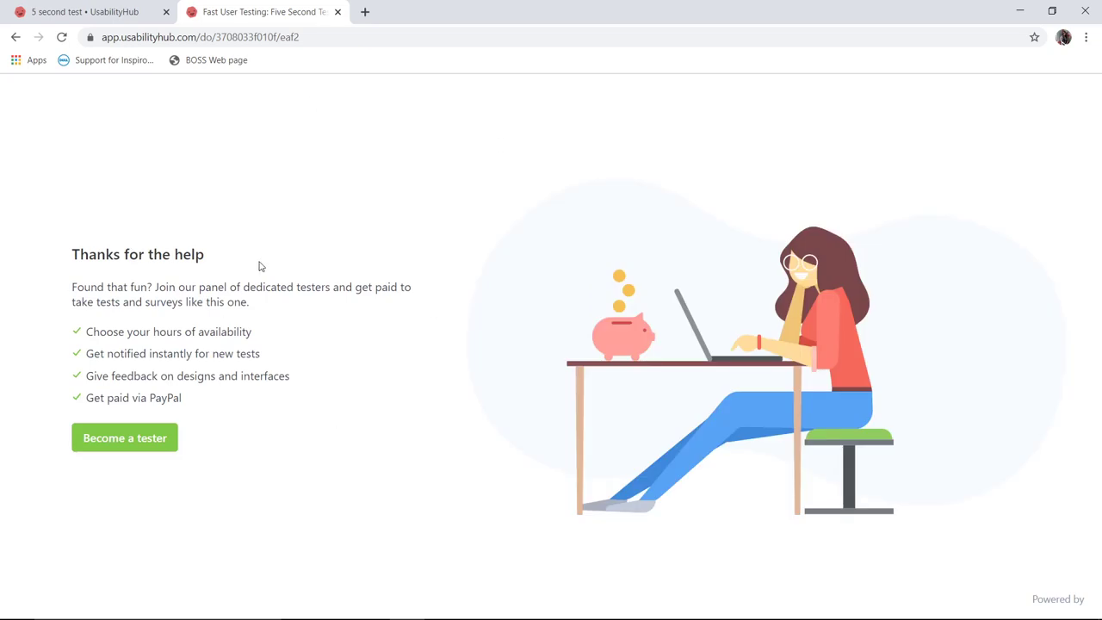
Review the test results: 1 participant, 34s average, 100% yes, mean rating 3.0.
{"action": "left_click", "coordinate": [89, 11]}
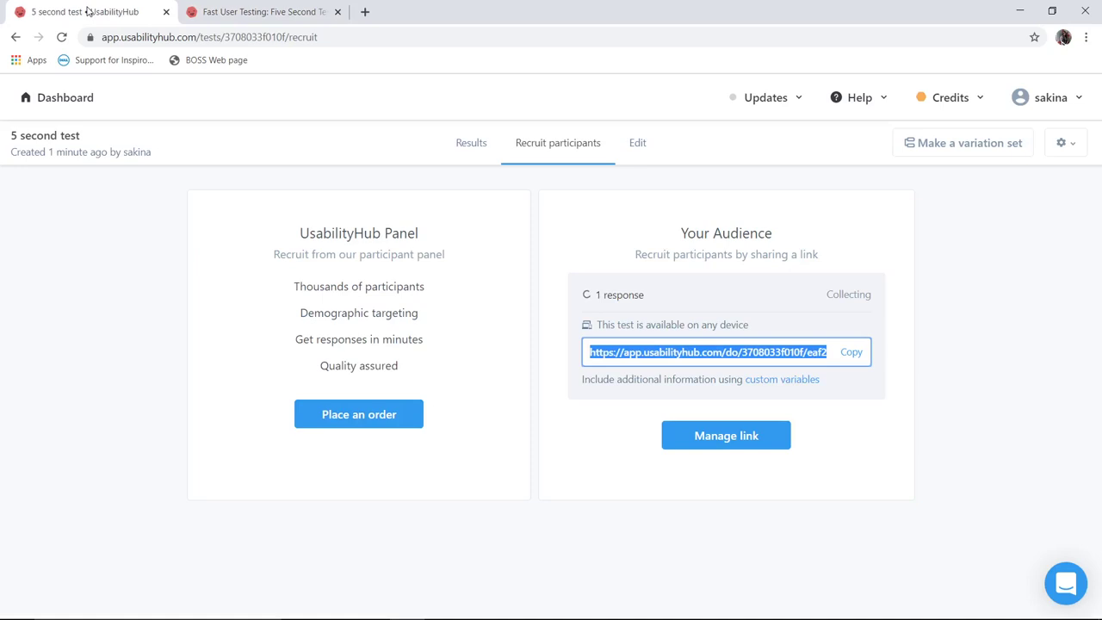
{"action": "left_click", "coordinate": [472, 148]}
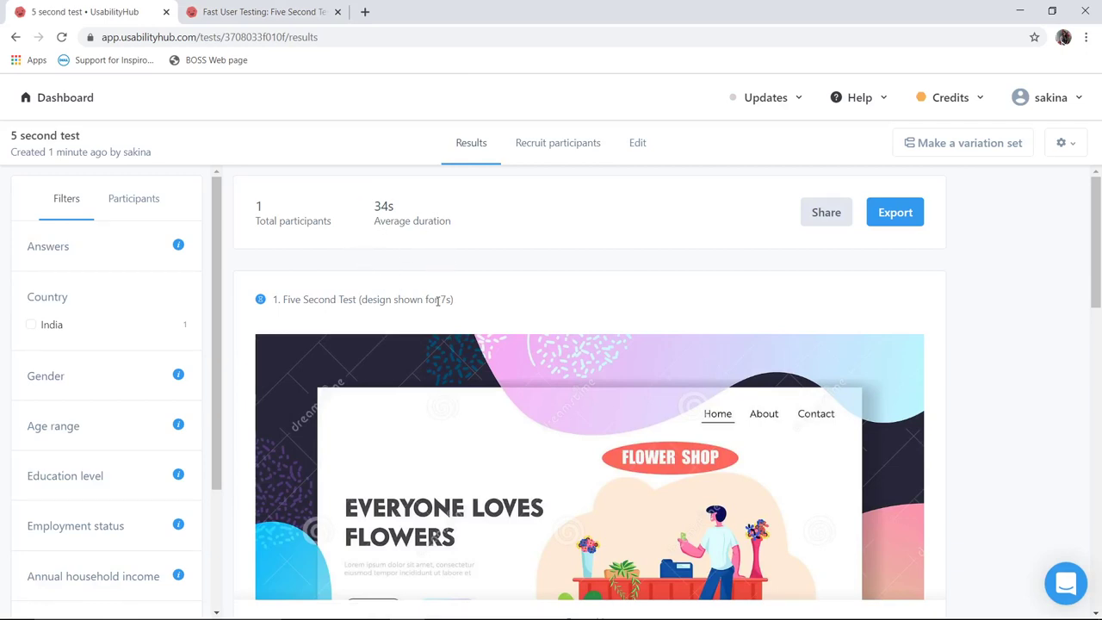
{"action": "scroll", "coordinate": [445, 390], "scroll_direction": "down", "scroll_amount": 2}
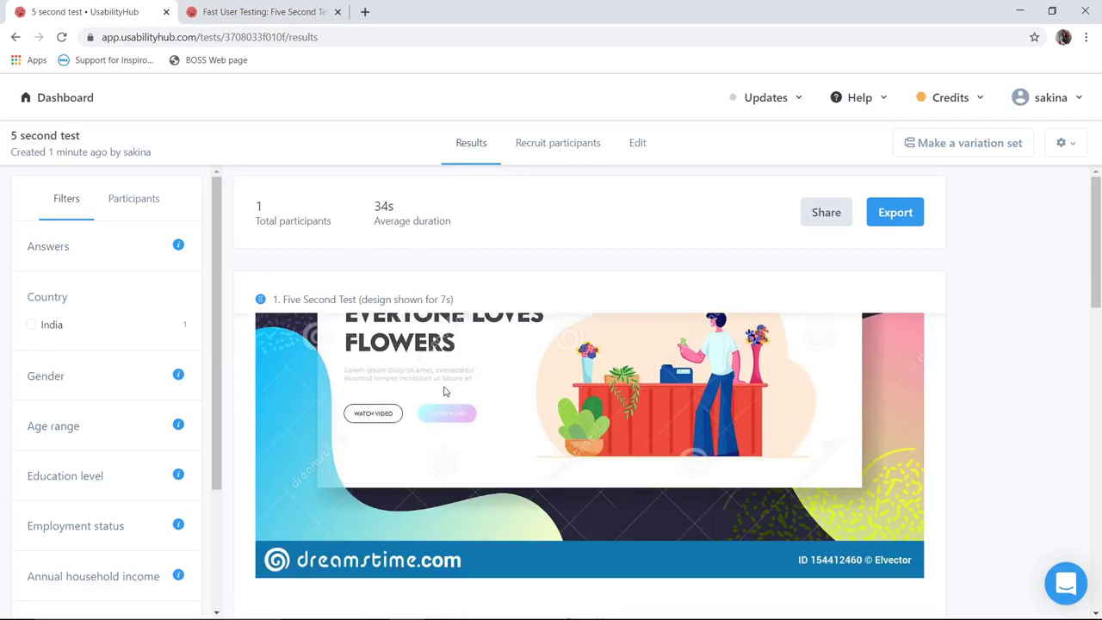
{"action": "scroll", "coordinate": [445, 392], "scroll_direction": "down", "scroll_amount": 3}
{"action": "scroll", "coordinate": [444, 392], "scroll_direction": "down", "scroll_amount": 3}
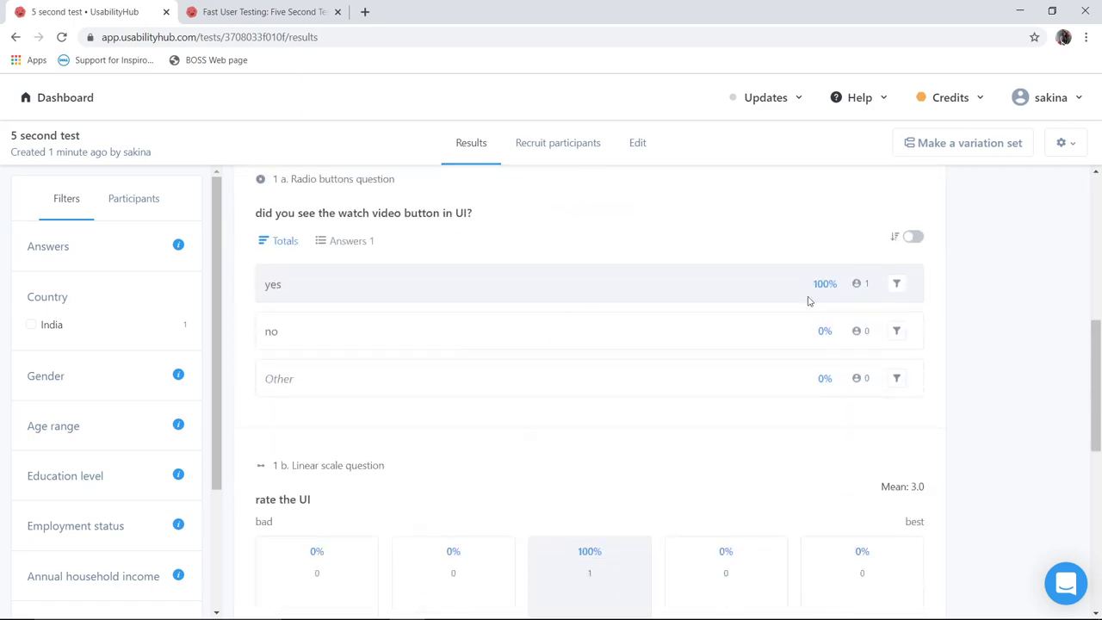
{"action": "scroll", "coordinate": [513, 435], "scroll_direction": "down", "scroll_amount": 3}
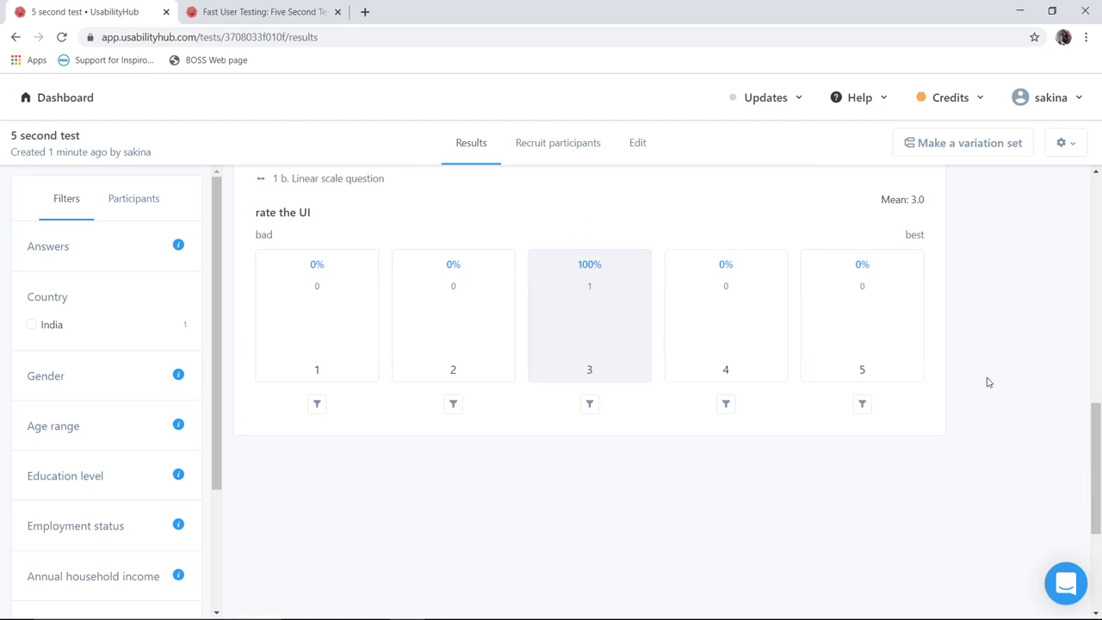
{"action": "scroll", "coordinate": [988, 382], "scroll_direction": "up", "scroll_amount": 10}
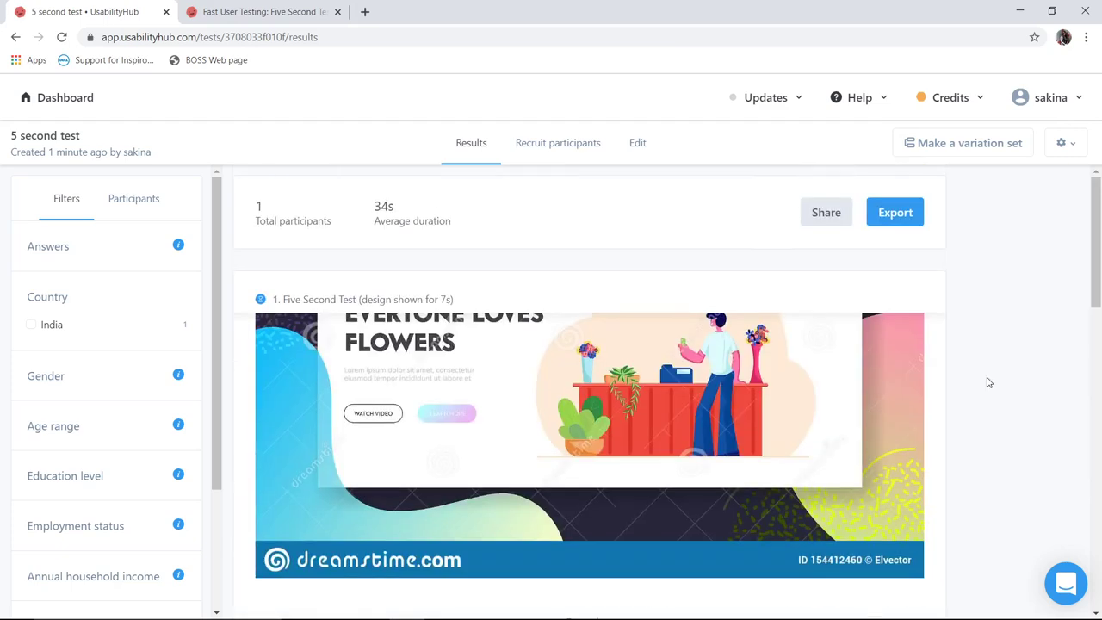